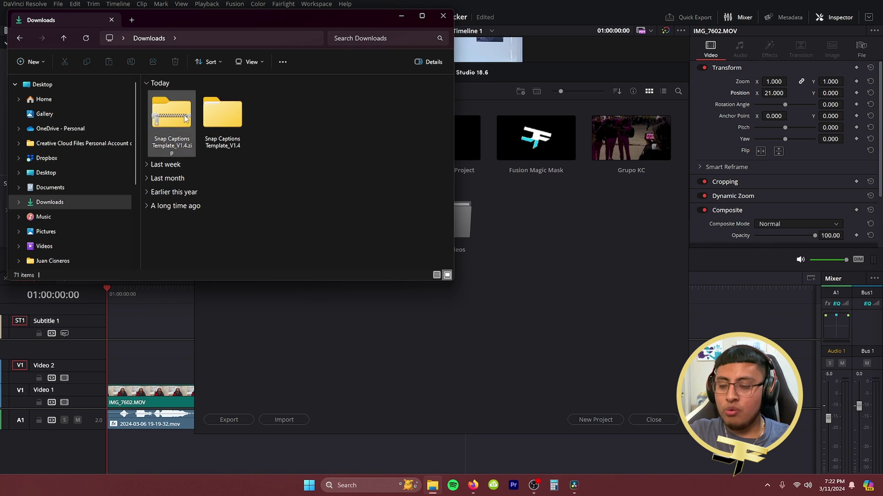
- Import Snap Captions Template.drp from the unzipped Snap Captions Template folder as Copy of Snap Captions Template and open that project
double_click(233, 107)
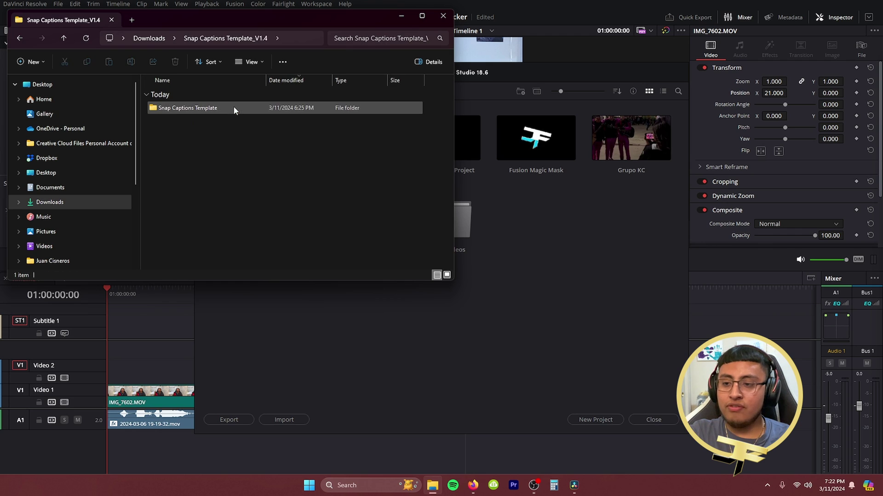
double_click(188, 110)
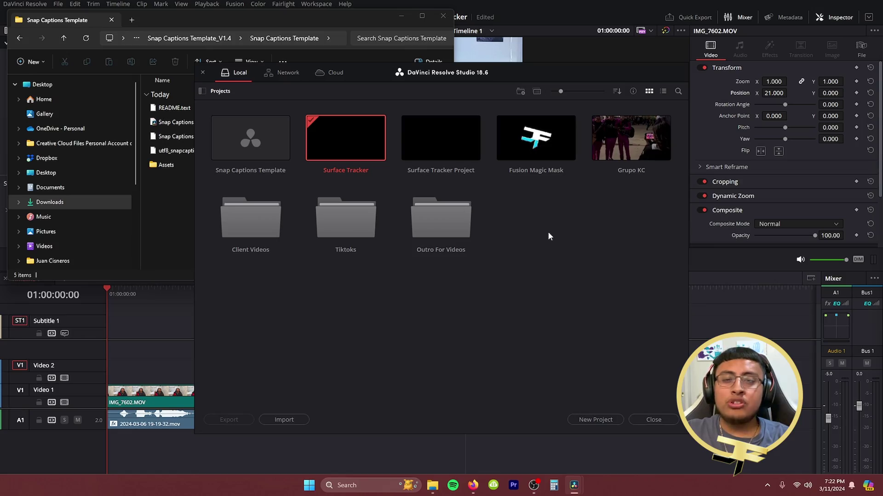
right_click(548, 232)
left_click(479, 236)
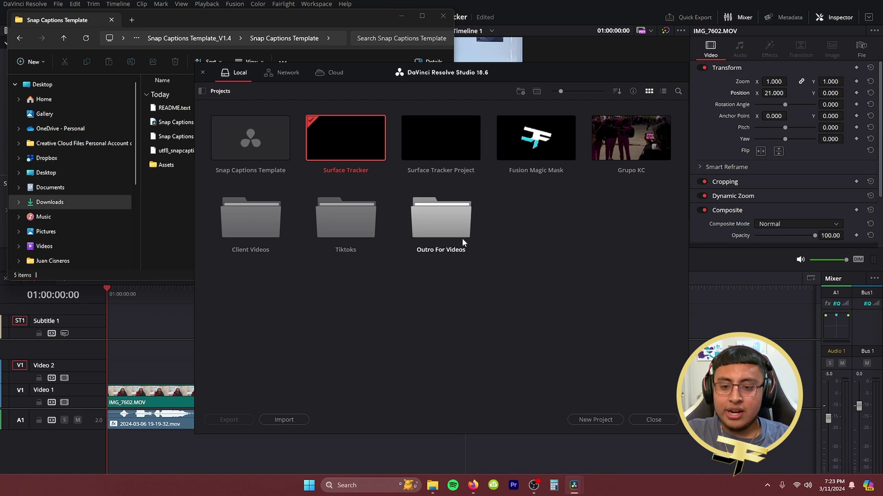
right_click(511, 331)
left_click(540, 361)
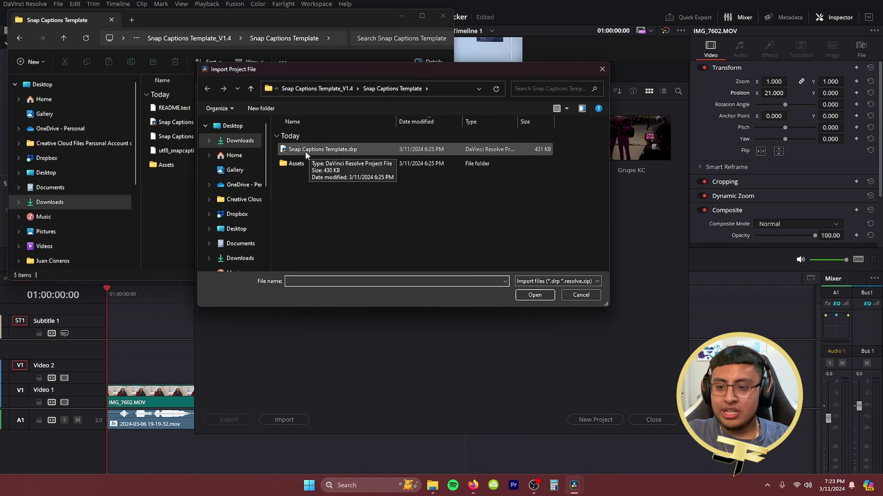
left_click(346, 151)
left_click(533, 294)
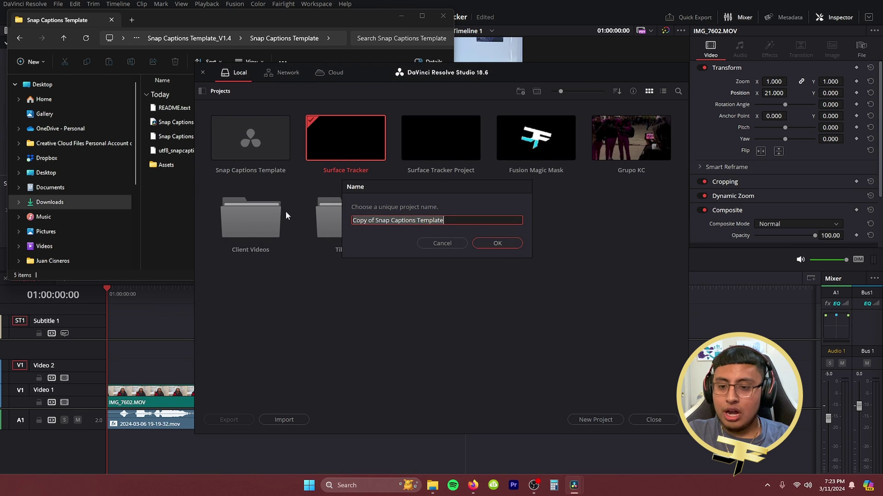
left_click(488, 243)
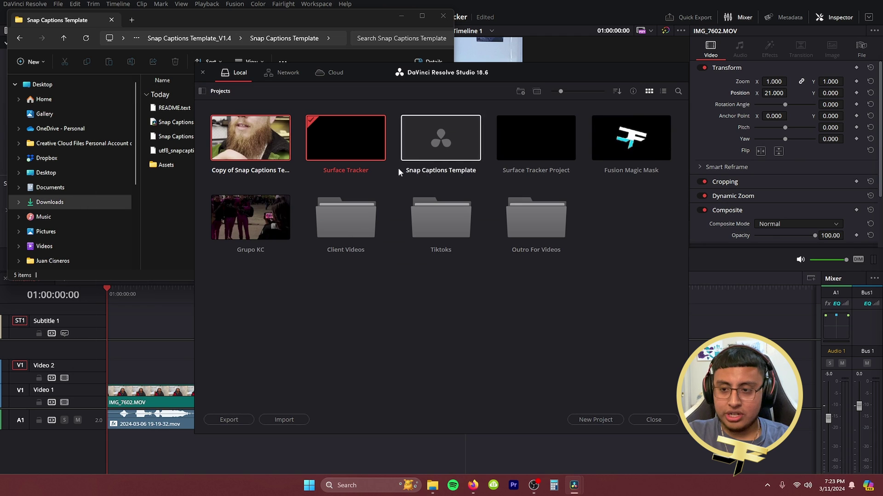
double_click(243, 161)
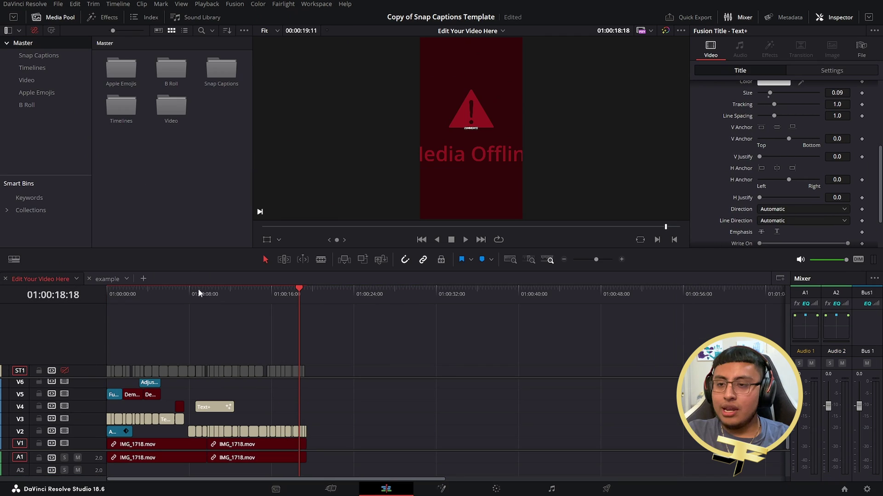
- Examine the caption templates in the Snap Captions bin, including the Fusion composition of (V) Snap Disco, and return to the Edit page
left_click_drag(125, 294, 70, 300)
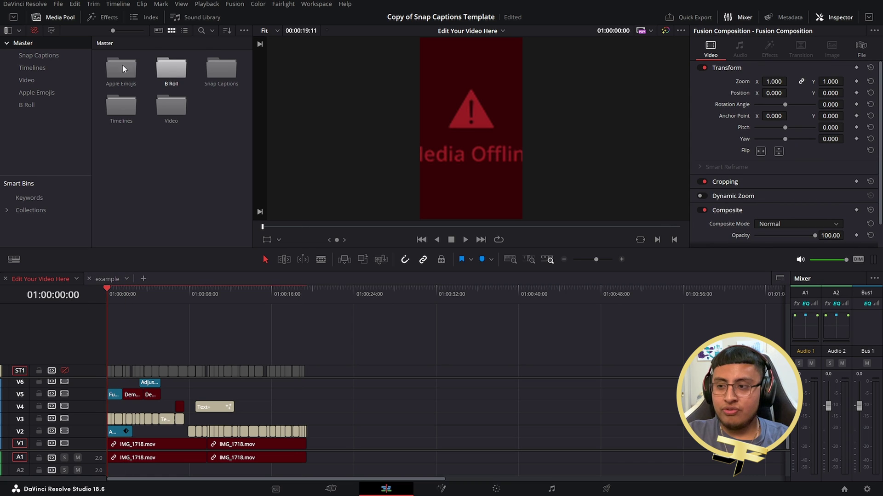
left_click(59, 56)
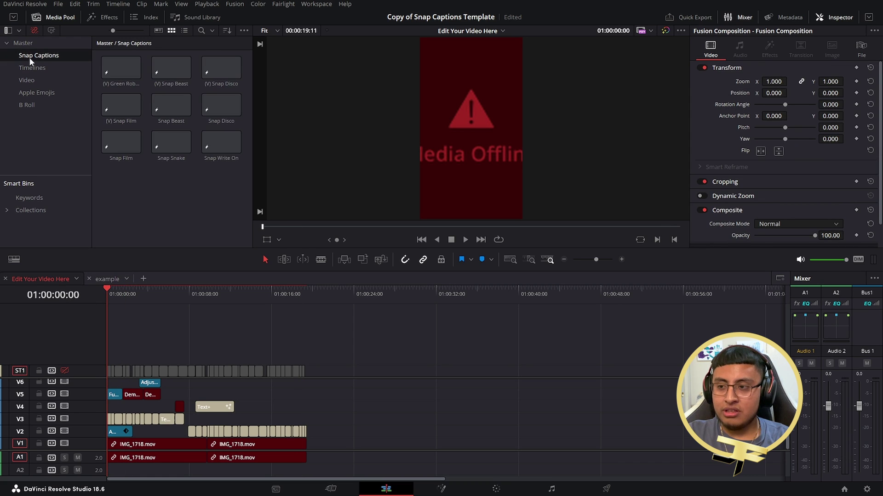
left_click(120, 74)
left_click(171, 69)
double_click(172, 68)
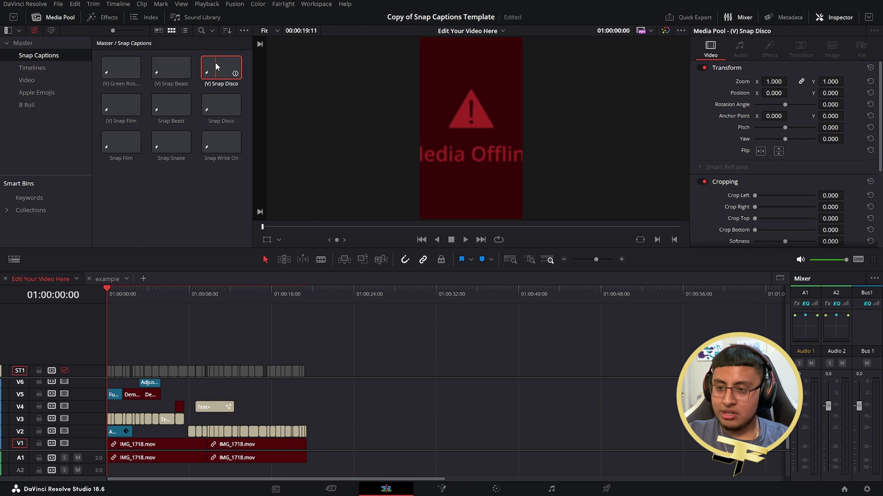
double_click(216, 64)
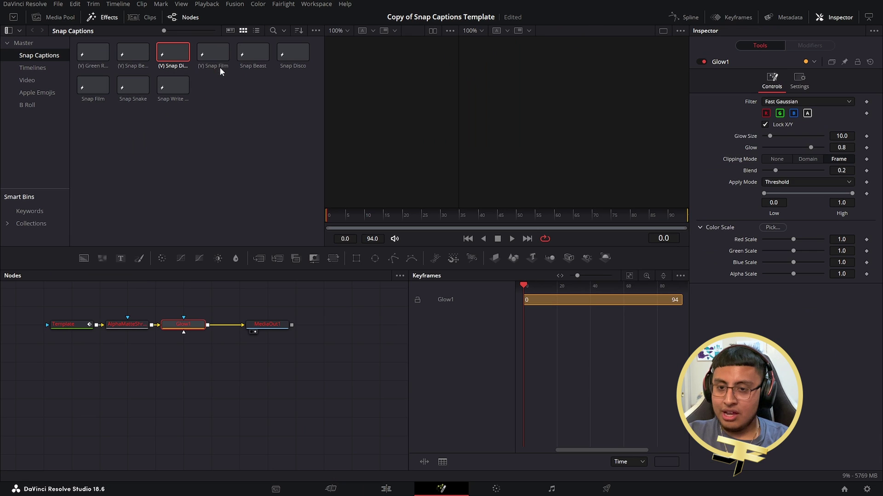
left_click(386, 489)
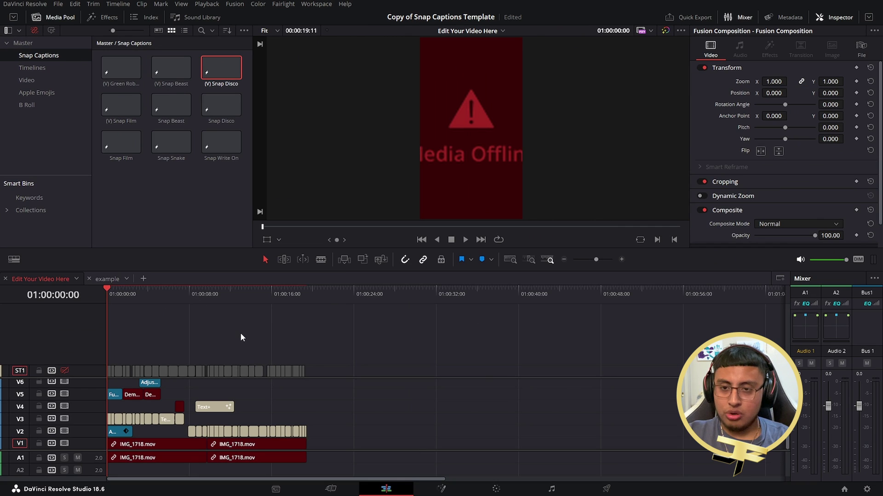
- Open the Console and run Snap Captions.lua in it from the downloaded Snap Captions Template folder
left_click(328, 5)
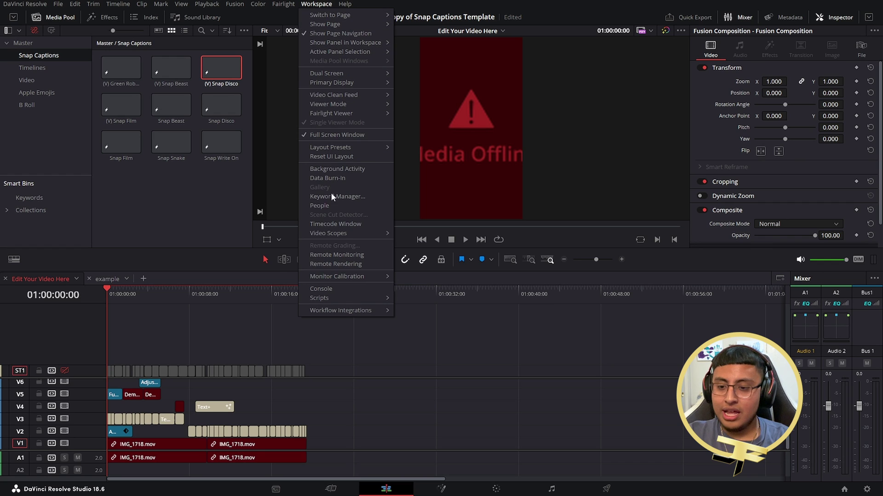
left_click(352, 289)
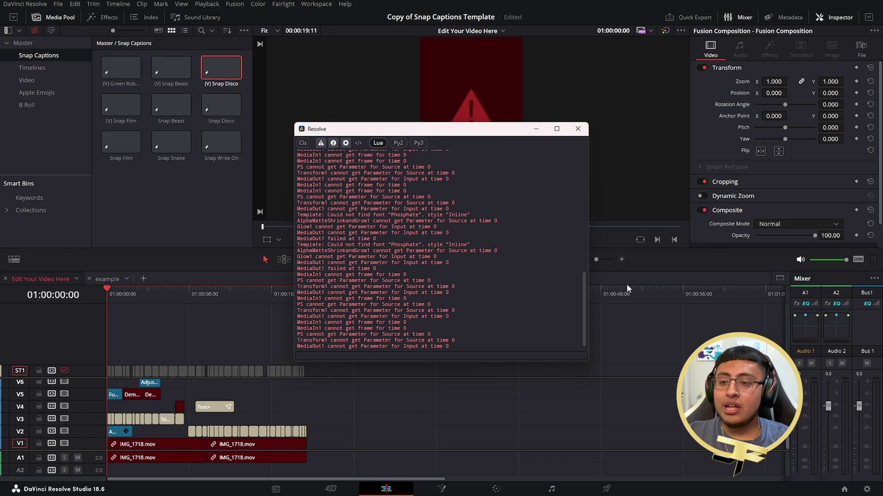
key("super")
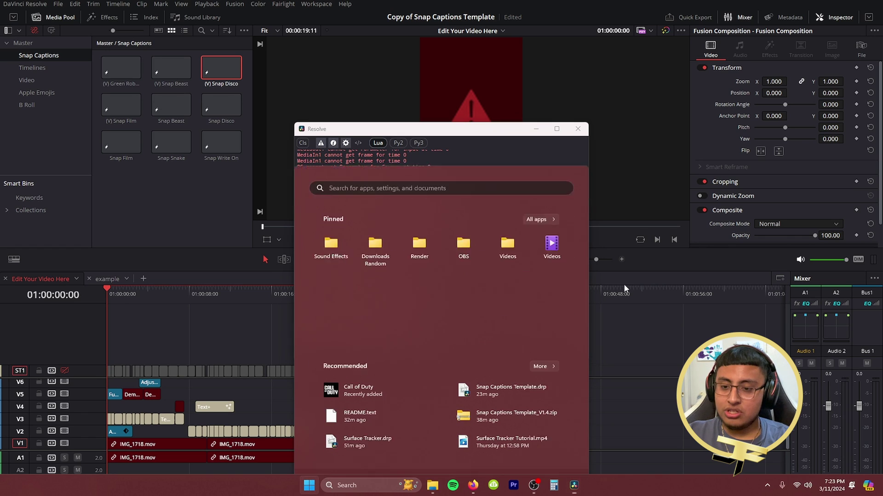
left_click(435, 484)
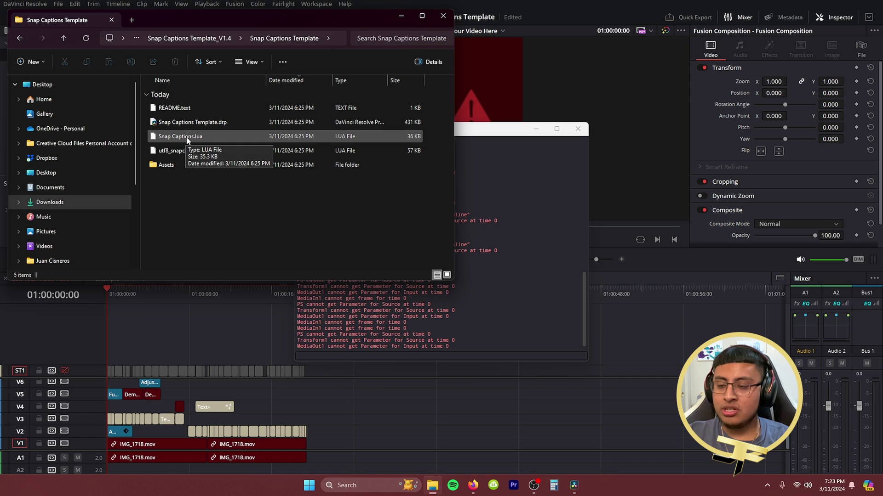
left_click_drag(194, 140, 518, 338)
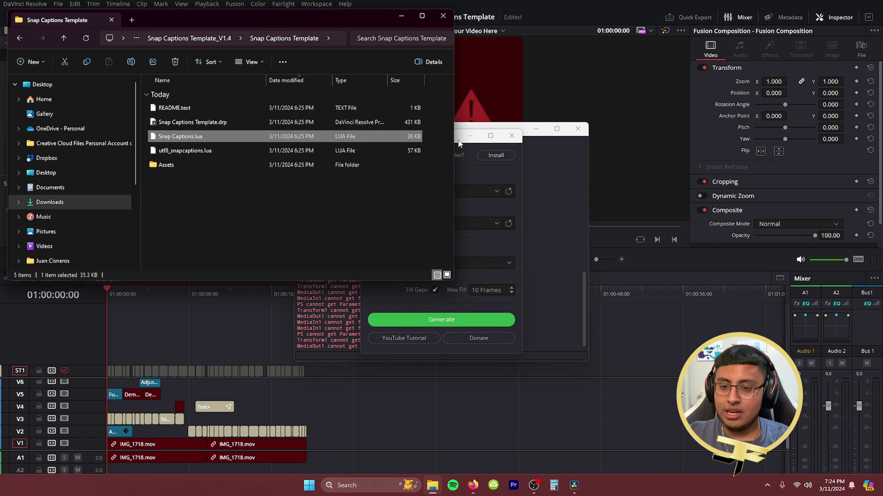
left_click(458, 144)
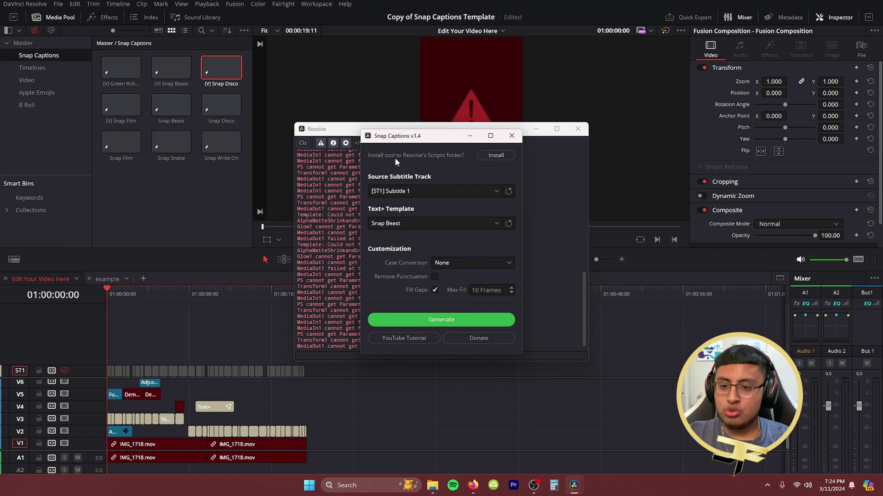
- Install the Snap Captions tool to Resolve's Scripts folder, then close the tool and the Console
left_click(496, 155)
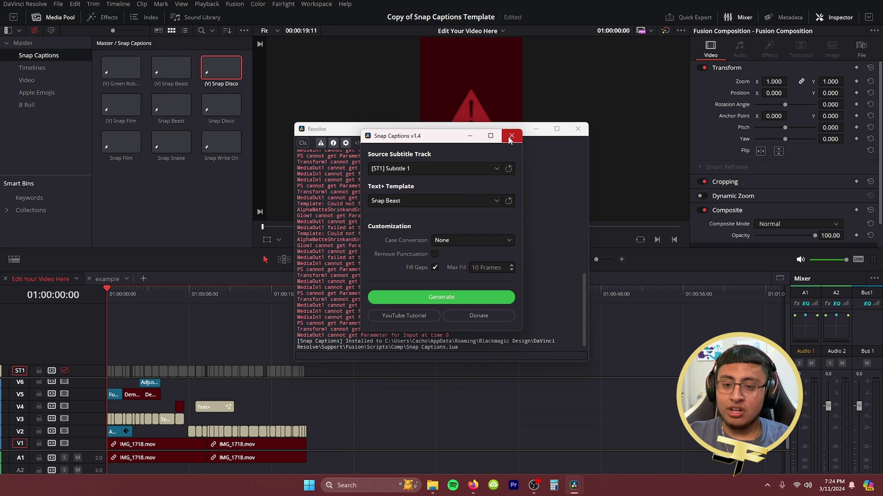
left_click(510, 138)
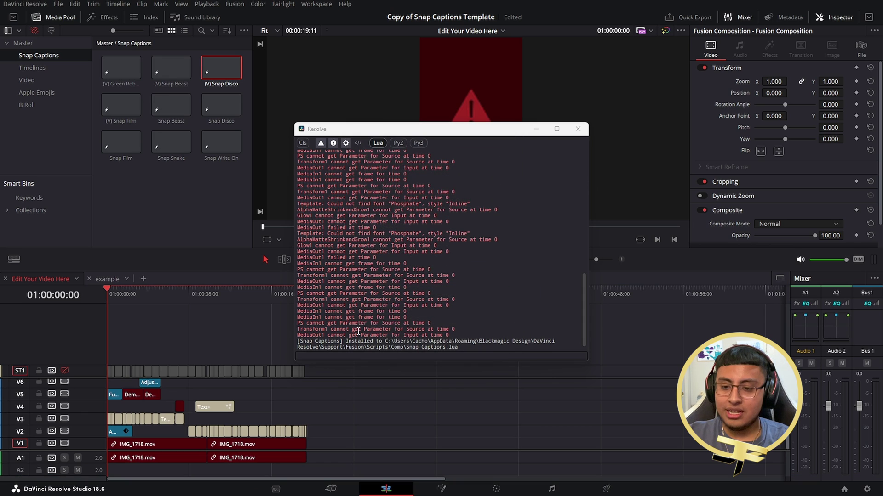
left_click_drag(298, 343, 499, 355)
left_click(459, 331)
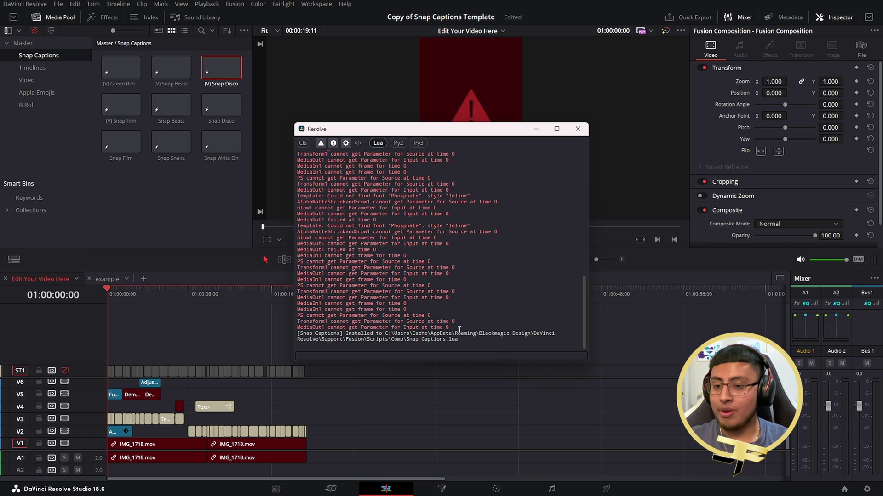
left_click(578, 130)
left_click(191, 209)
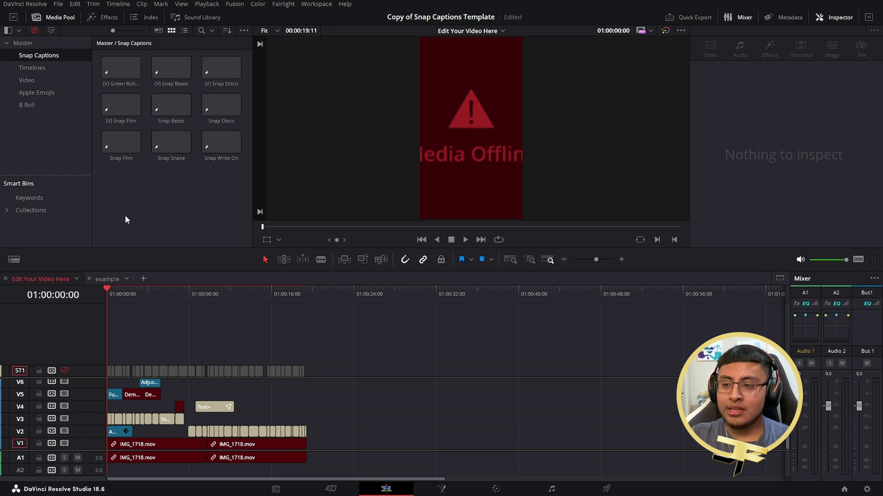
- Copy the Snap Captions bin from the template project into the Master bin of the Surface Tracker project
left_click(22, 43)
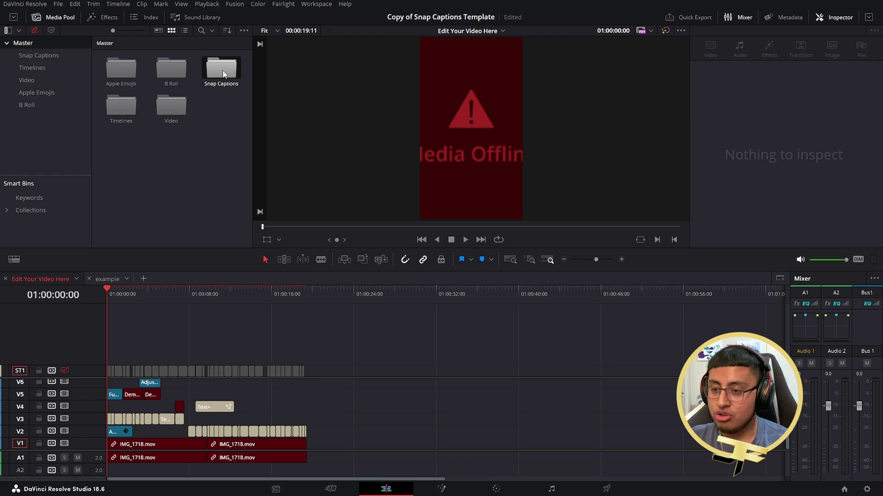
left_click(844, 490)
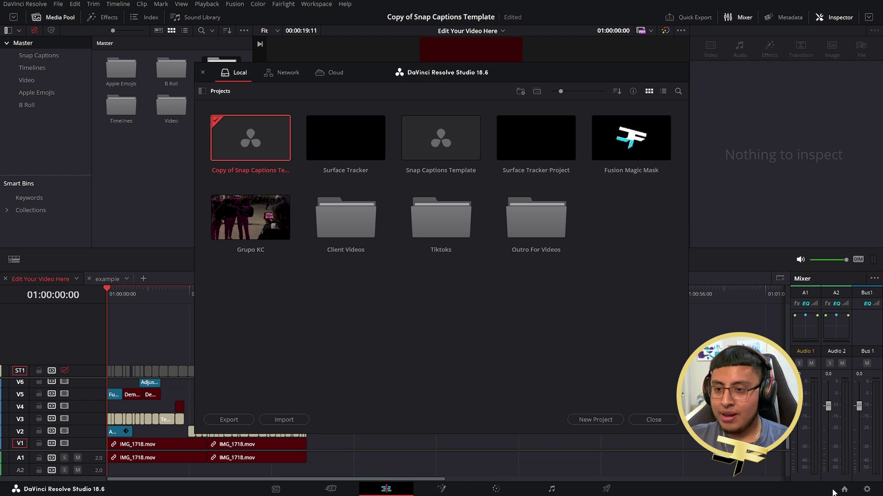
left_click(352, 145)
double_click(352, 145)
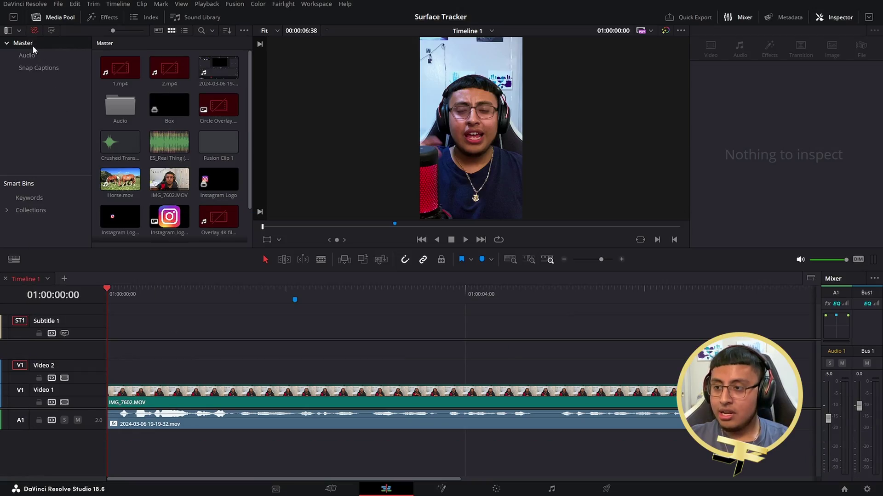
scroll(213, 195, "down", 2)
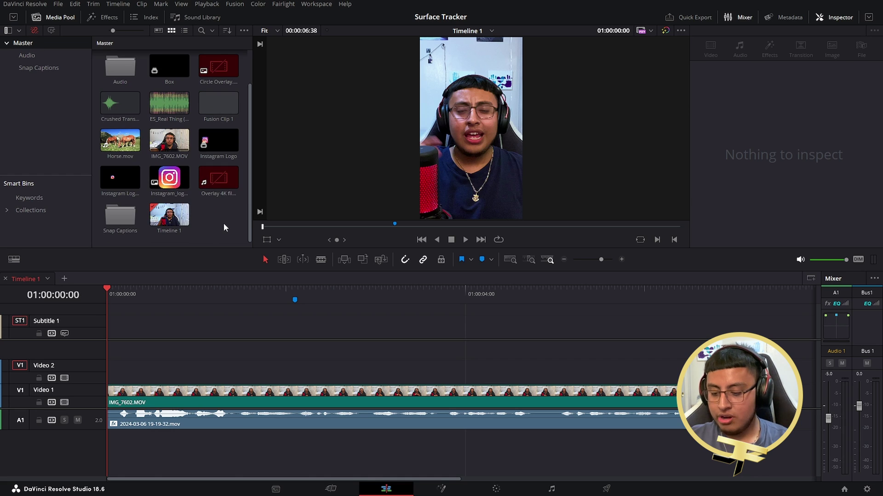
key("ctrl+v")
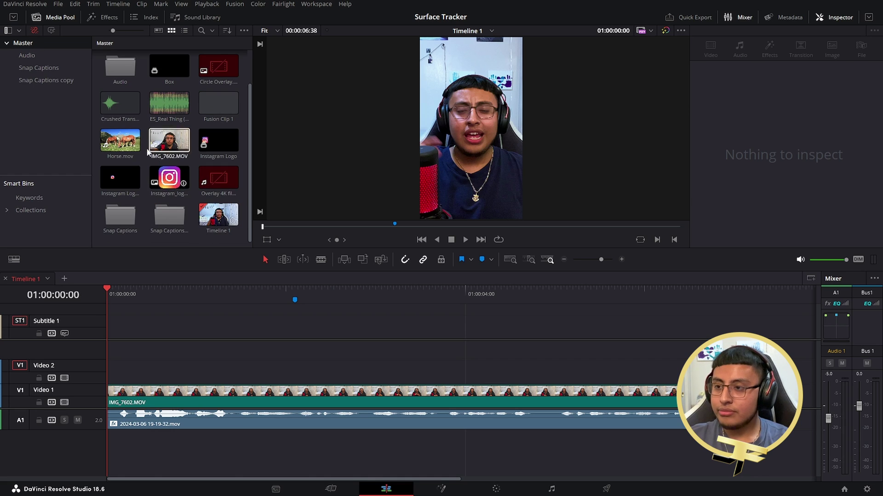
left_click(62, 68)
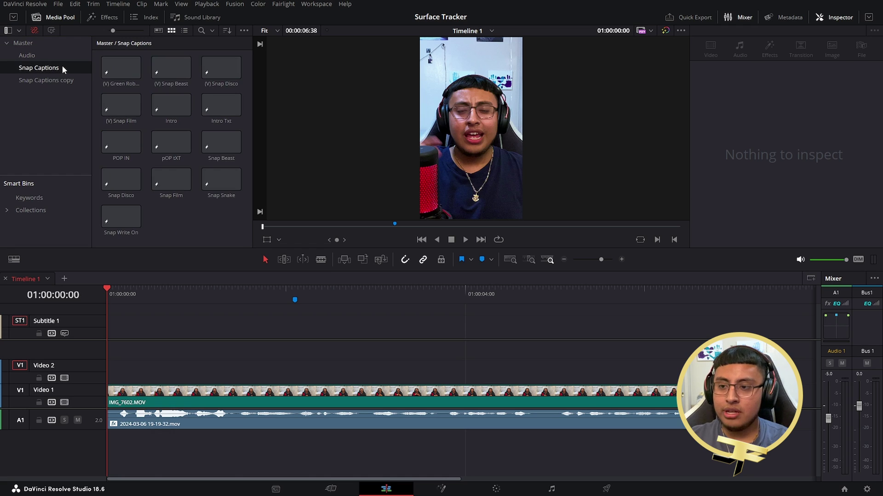
left_click(59, 79)
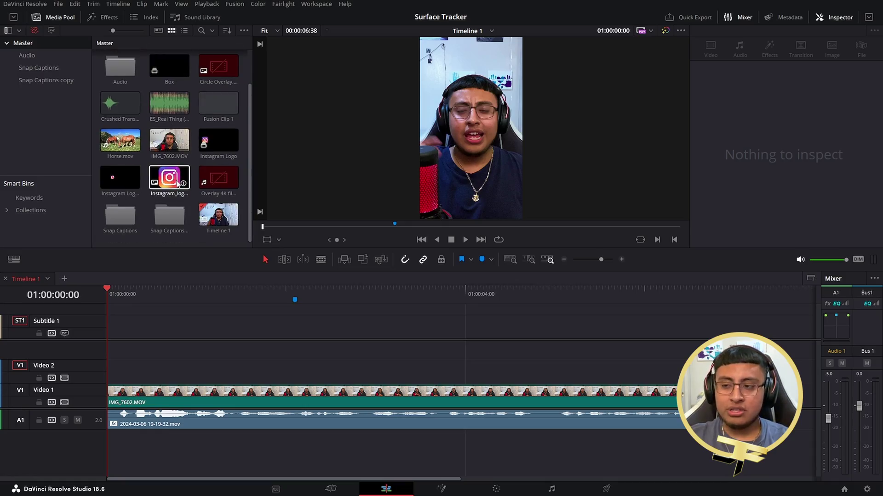
- Export the Snap Captions bin to the Downloads folder as Snap Captions.drb
left_click(46, 67)
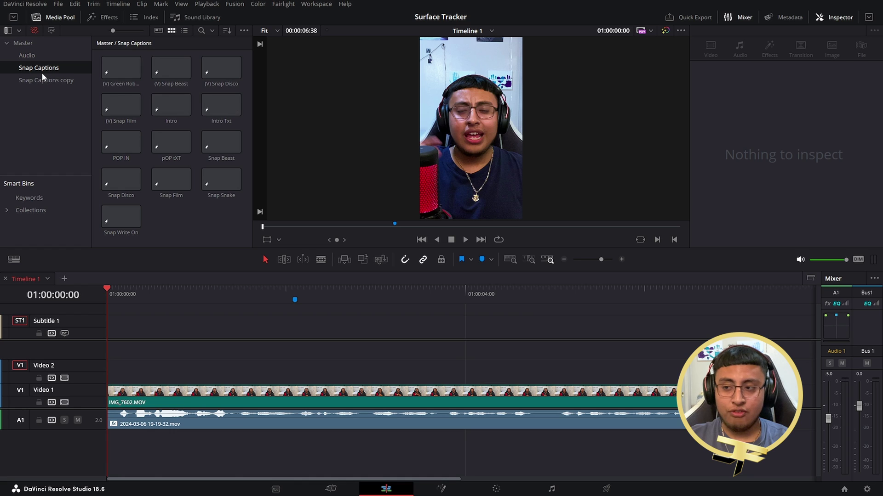
left_click(23, 43)
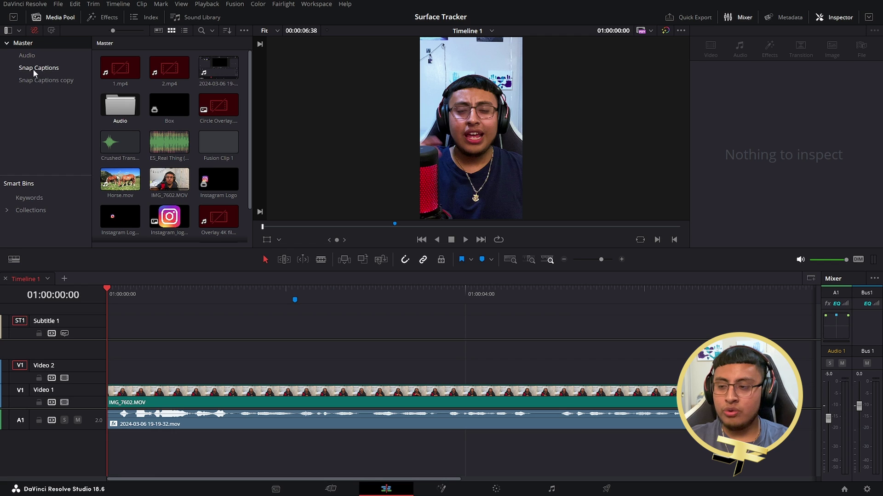
right_click(28, 68)
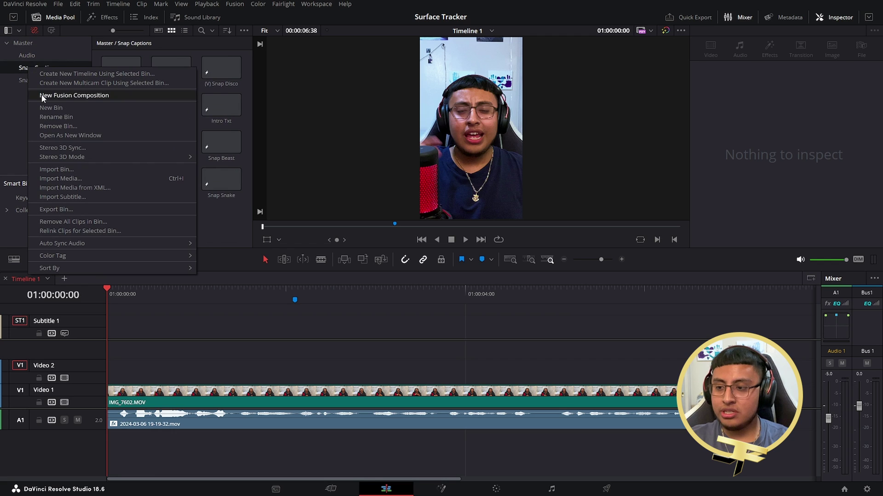
left_click(72, 209)
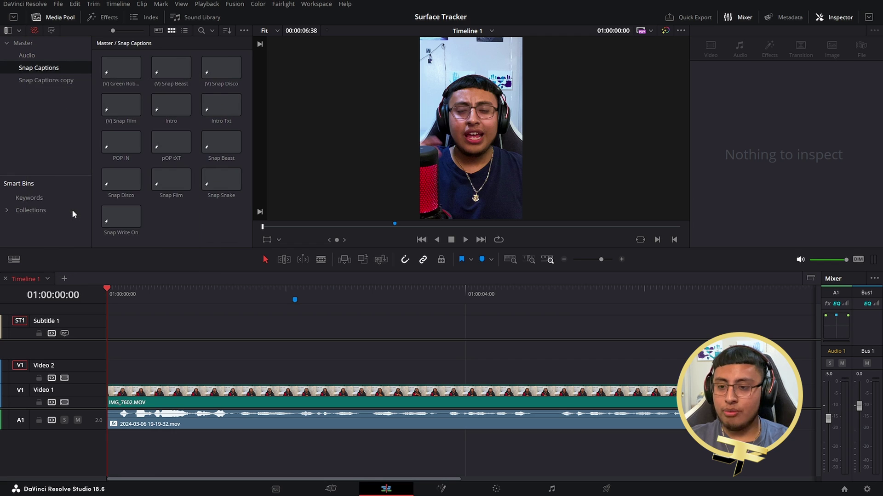
left_click(37, 79)
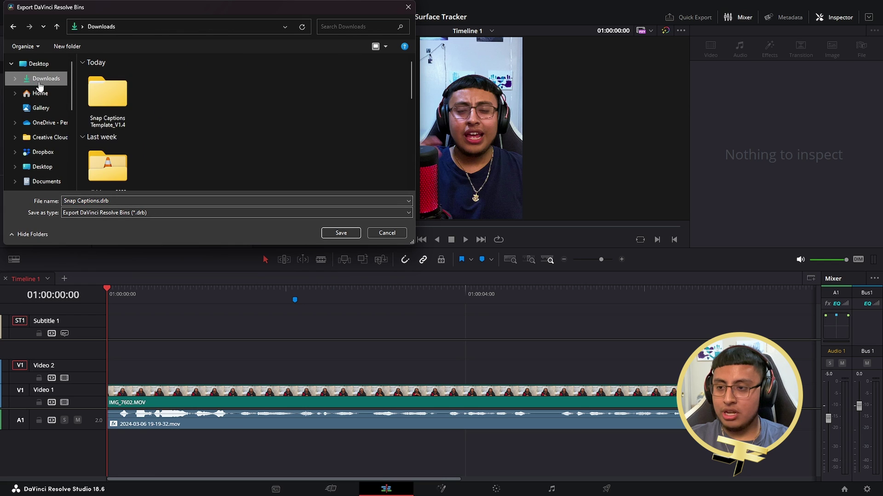
left_click(334, 235)
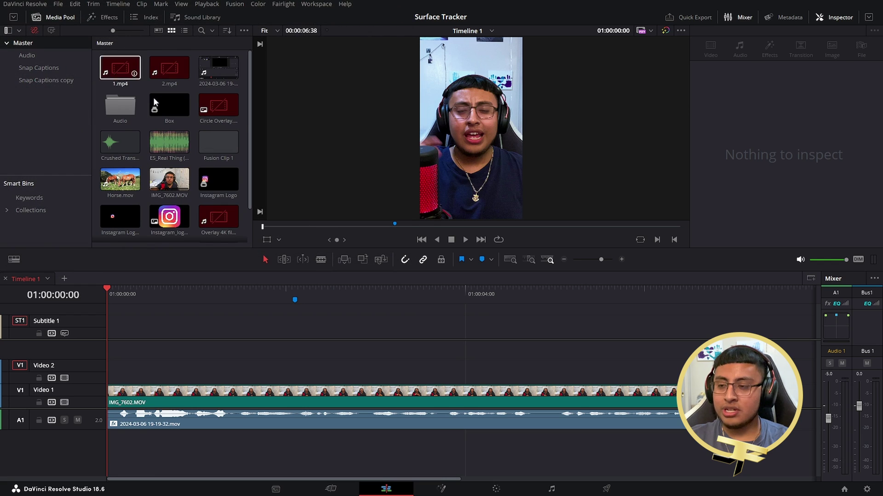
scroll(148, 94, "down", 1)
right_click(221, 238)
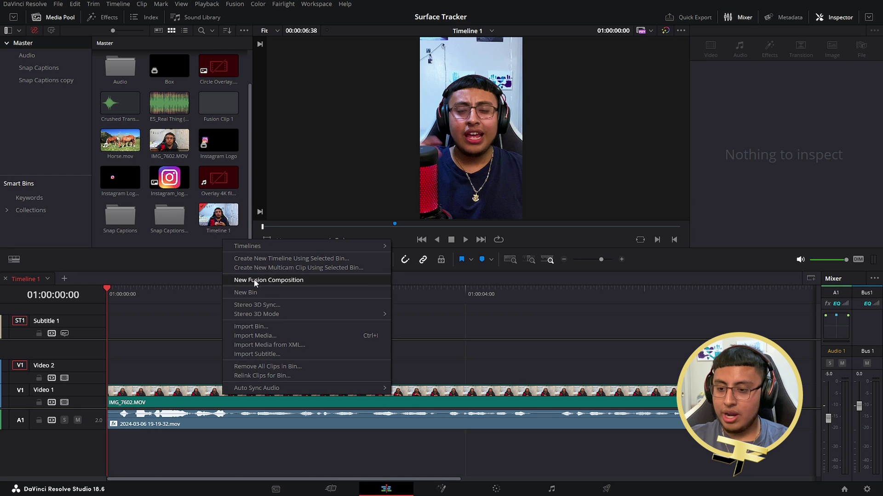
left_click(272, 326)
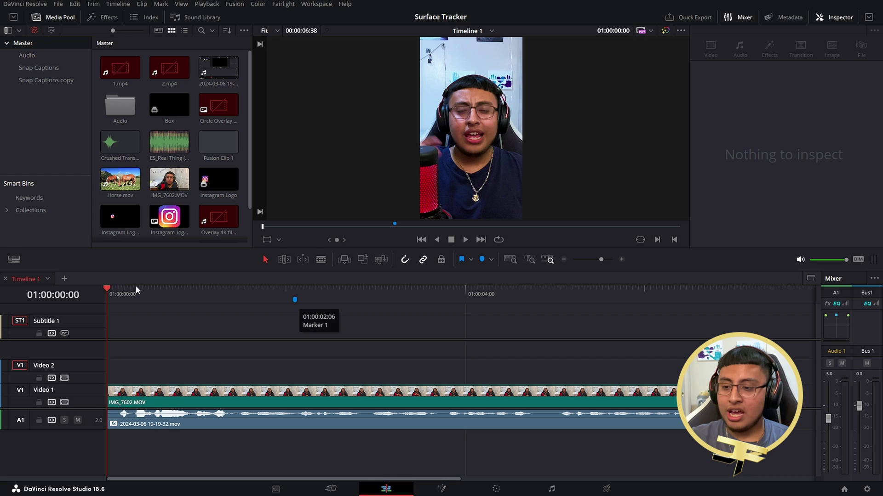
- Create subtitles from the timeline audio in English with the Subtitle Default preset, 15 characters per line, single line and a 0-frame gap
key("space")
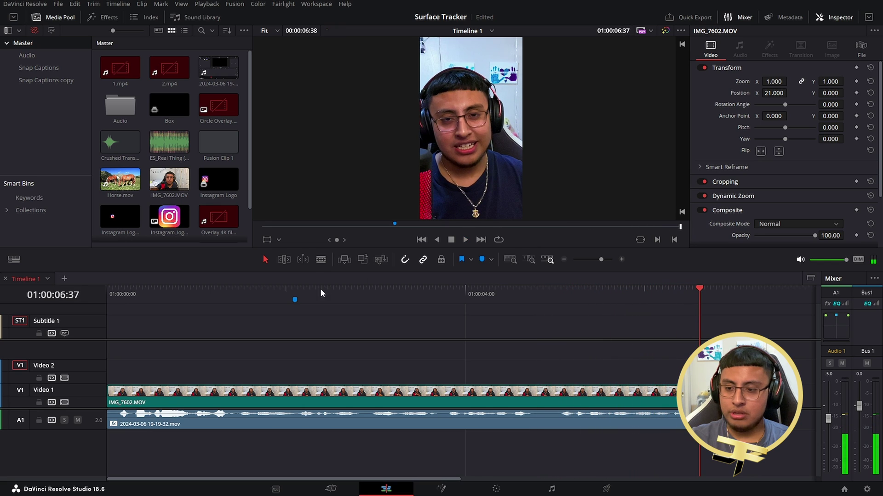
left_click_drag(147, 297, 1, 295)
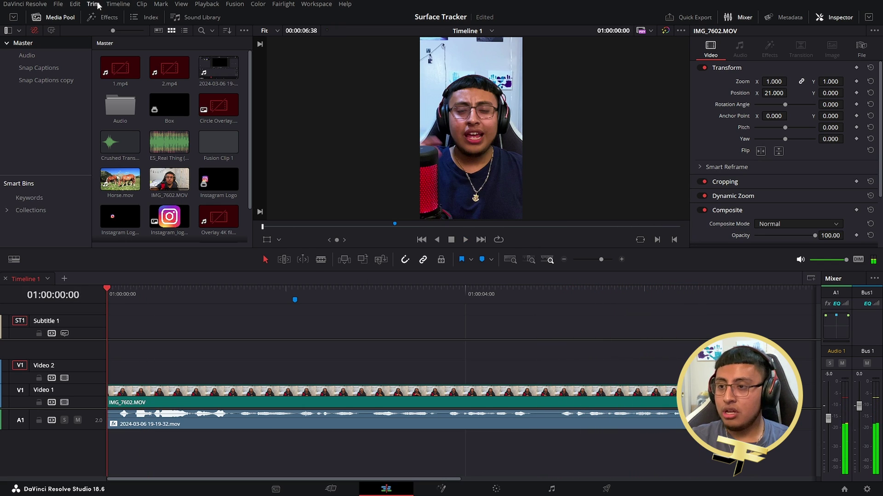
left_click(119, 5)
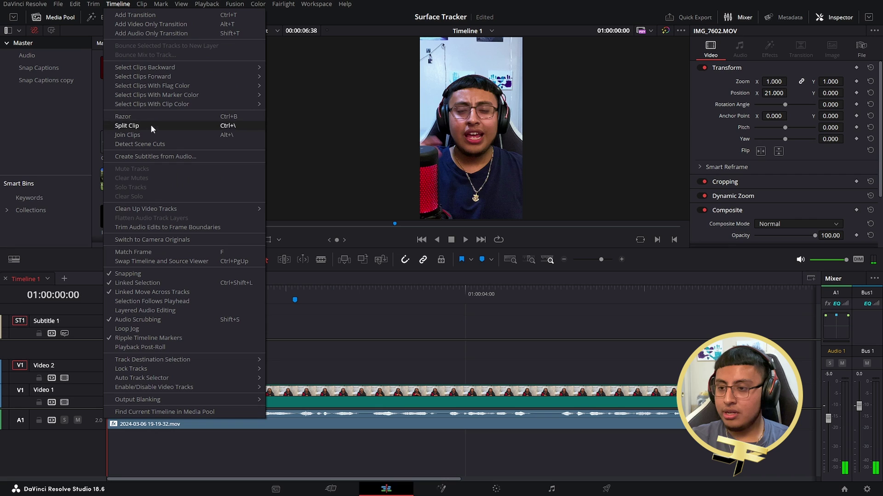
left_click(163, 155)
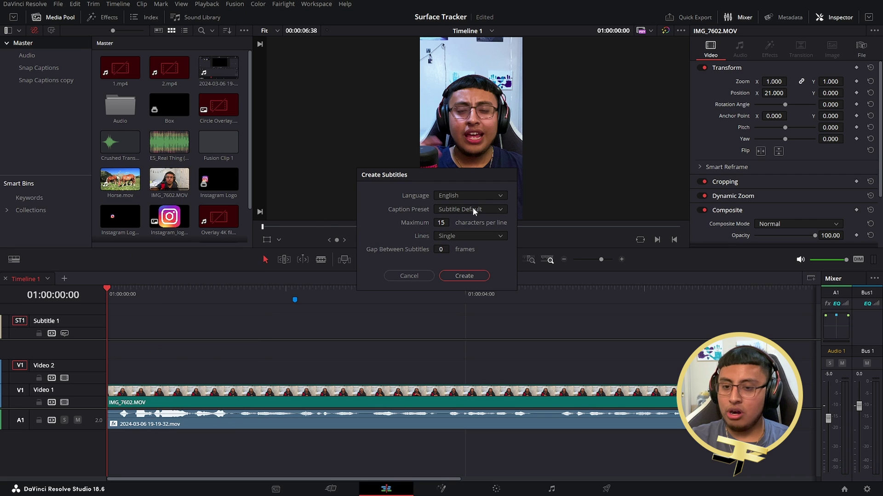
left_click(444, 196)
left_click(455, 234)
left_click(457, 209)
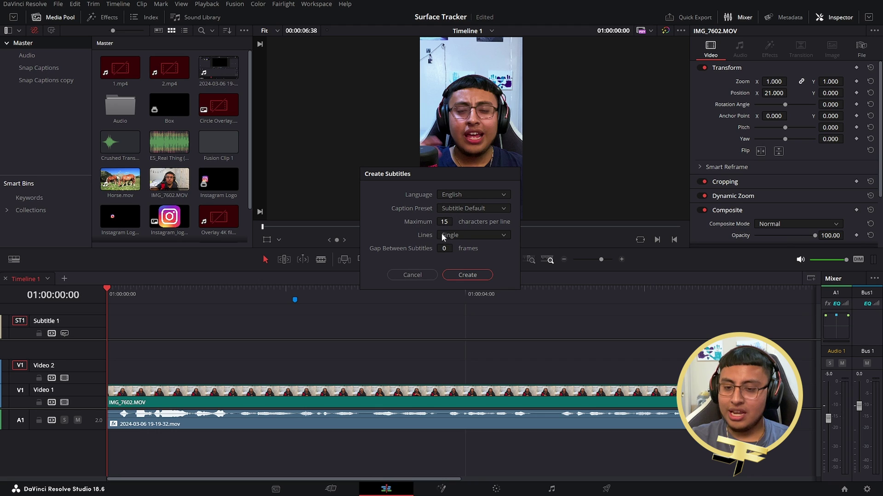
left_click(466, 275)
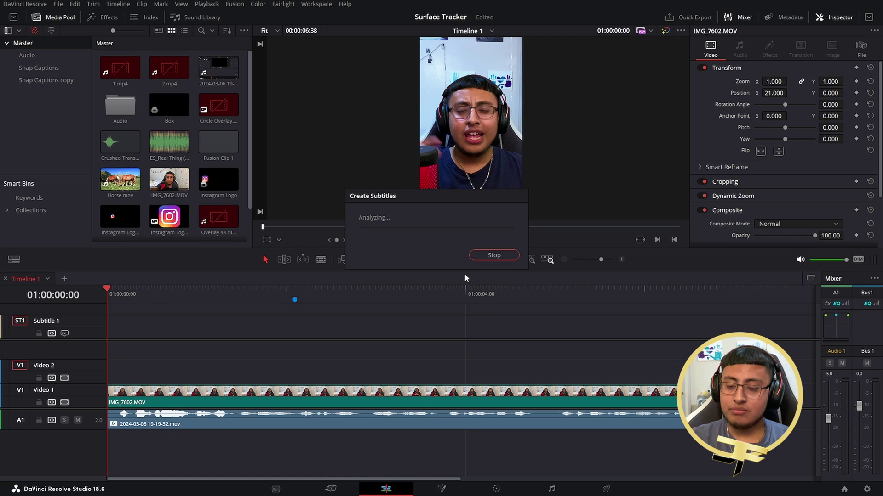
- Correct the "in the Vintry" subtitle to read "in the" on the first line and "Davinci Resolve 18" on the second
key("space")
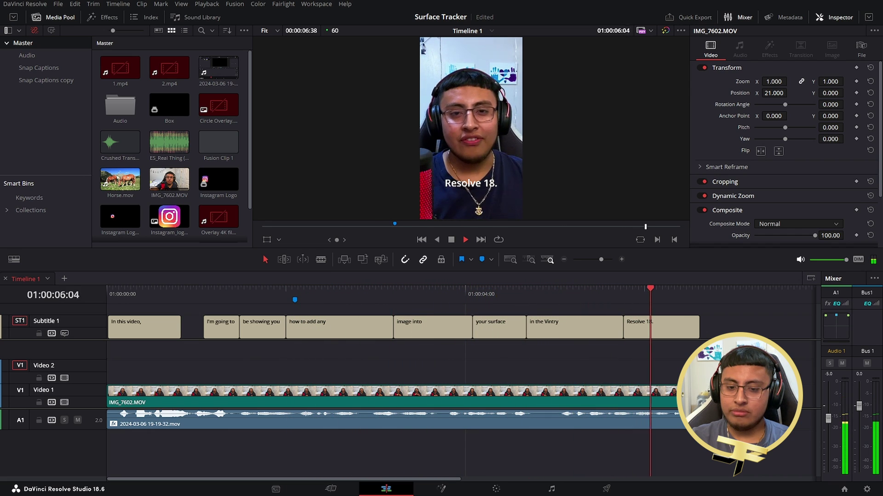
key("space")
left_click(616, 324)
left_click(562, 289)
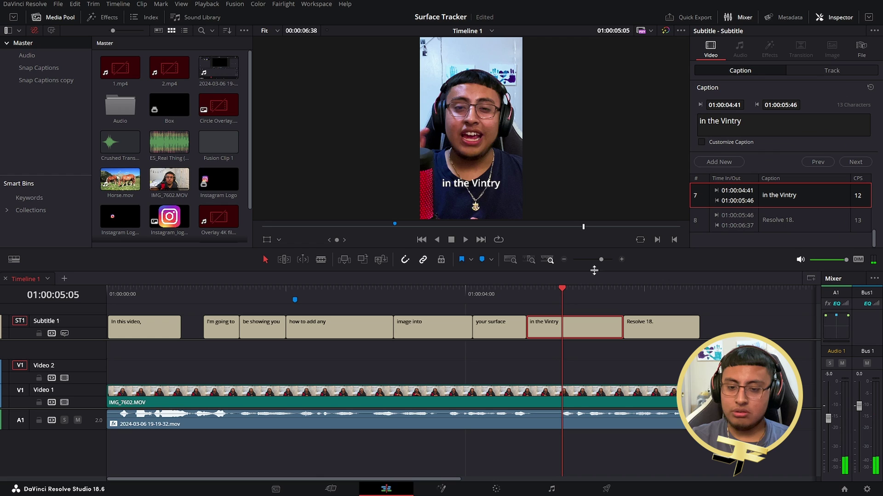
double_click(732, 121)
type("Davicni")
key("BackSpace")
key("BackSpace")
type("inci")
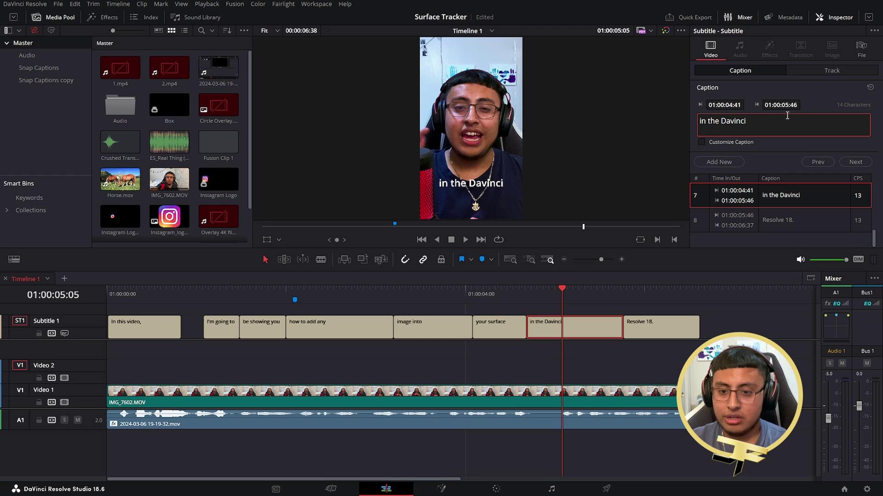
type("Re")
key("BackSpace")
key("BackSpace")
type("Re")
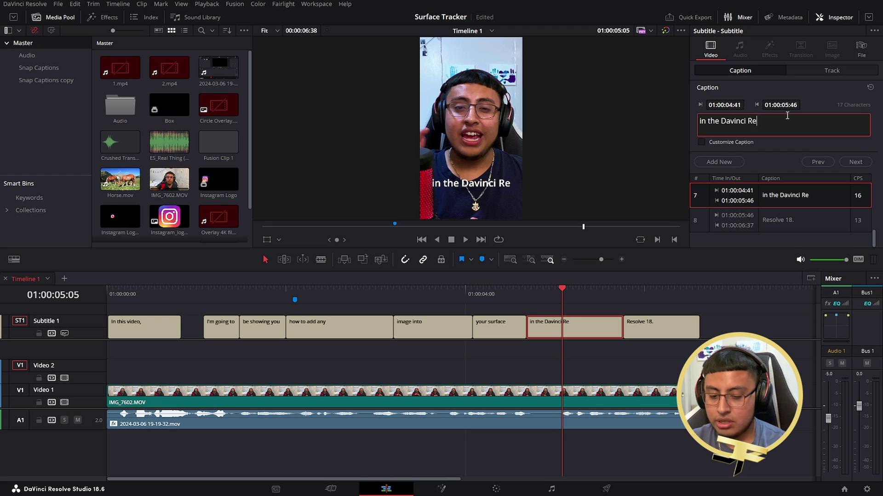
type("solve 18")
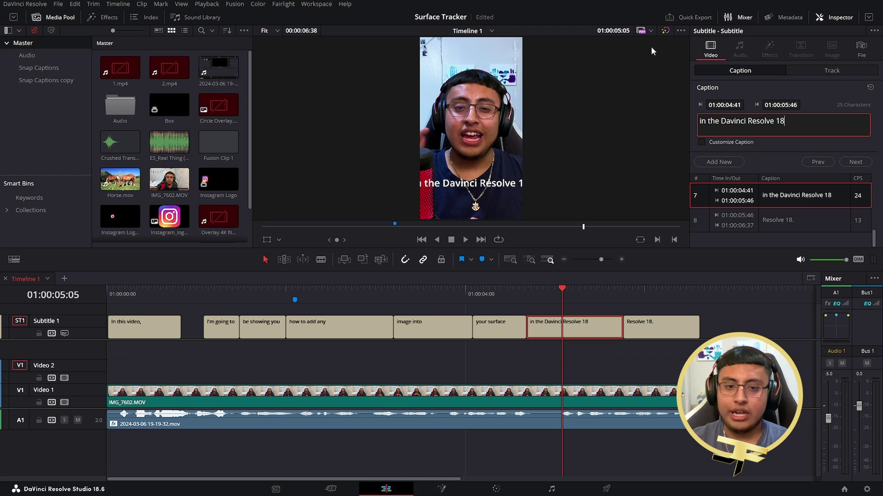
left_click(721, 123)
key("Return")
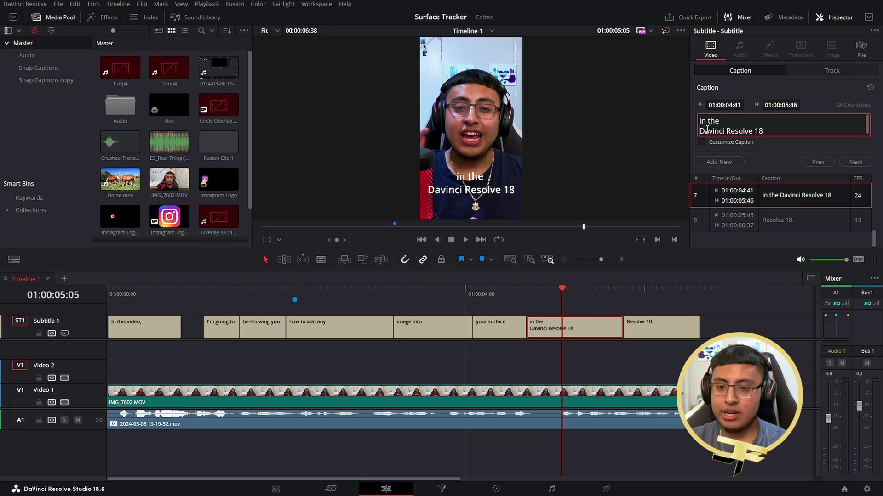
- Delete the final "Resolve 18." subtitle and extend the preceding one to the end of the video clip
left_click(647, 333)
key("Delete")
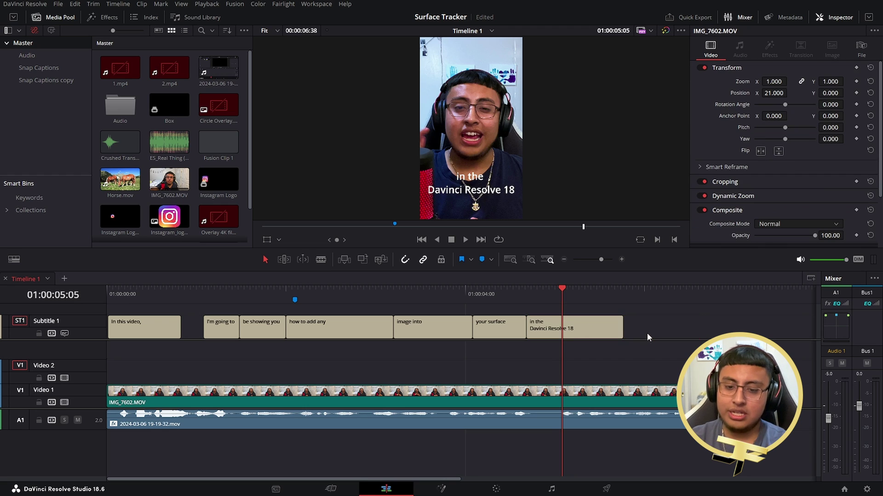
left_click_drag(617, 338, 699, 329)
- Remove the comma from the first subtitle so it reads "In this video", and play the timeline to check the captions
key("Home")
key("space")
key("space")
left_click(131, 328)
left_click(750, 121)
key("BackSpace")
left_click(332, 341)
key("space")
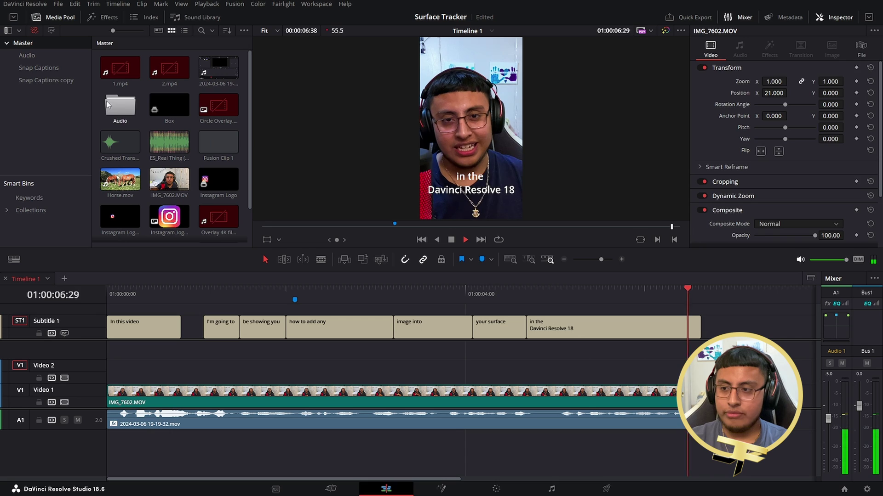
- Delete the duplicate Snap Captions copy bin from the Master bin
right_click(63, 79)
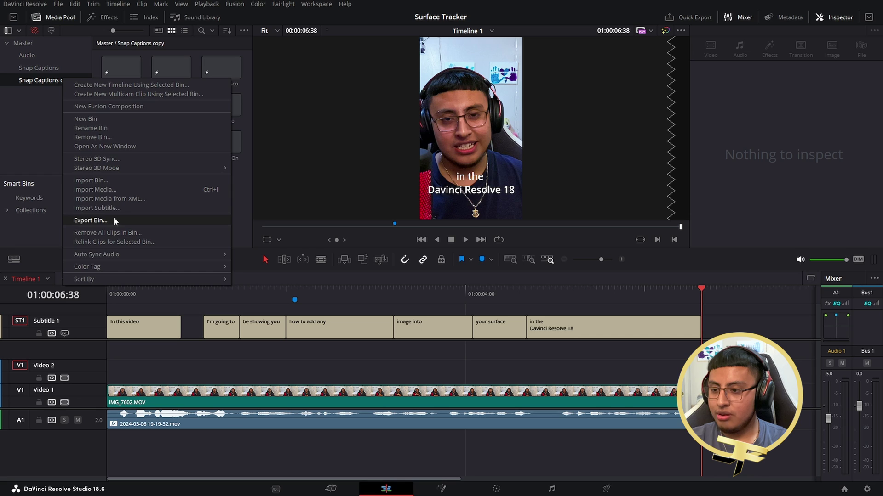
left_click(42, 159)
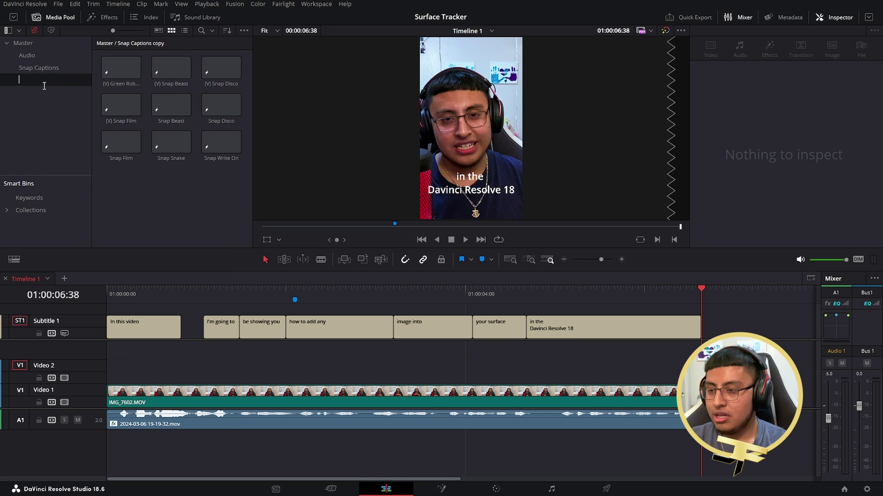
left_click(26, 43)
scroll(171, 146, "down", 1)
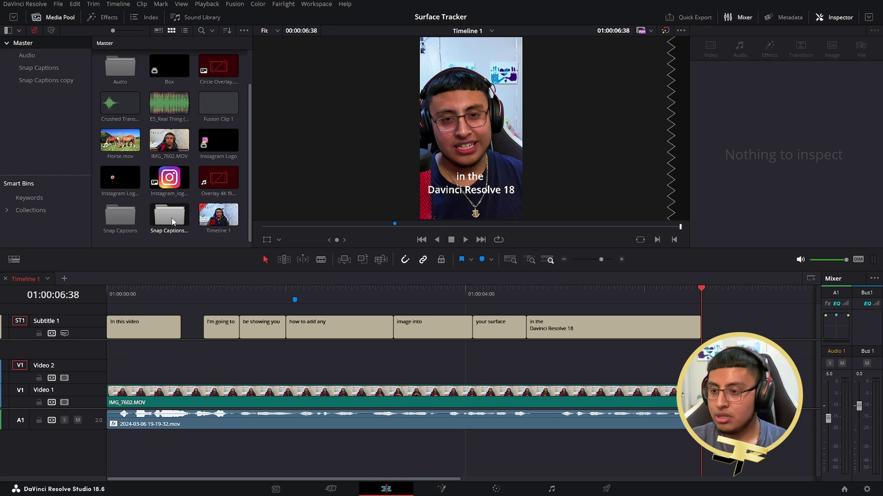
key("Delete")
left_click(474, 278)
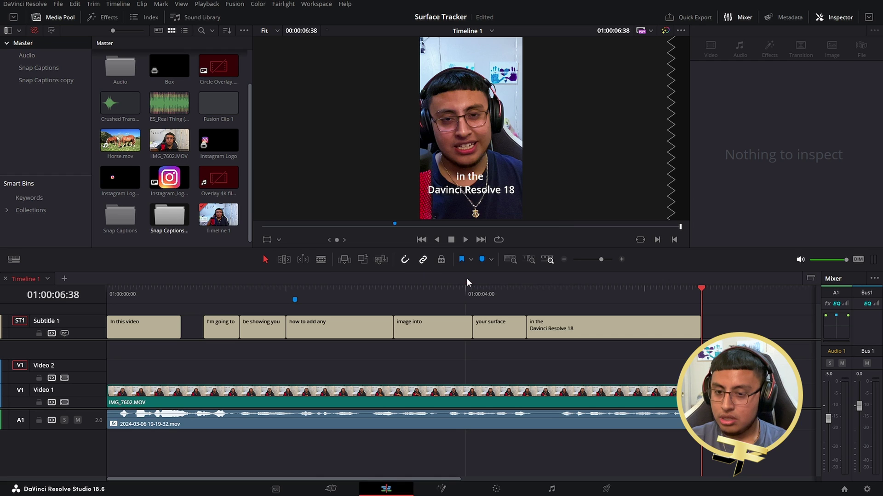
double_click(116, 220)
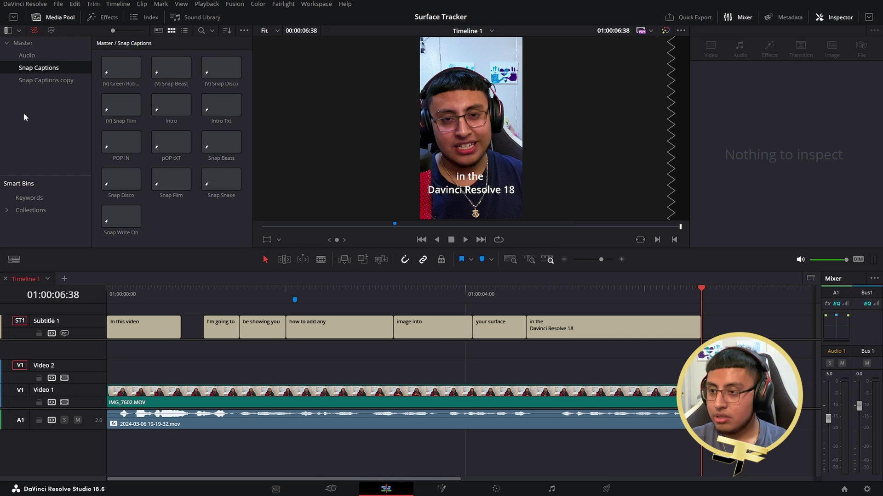
left_click(34, 46)
scroll(170, 216, "down", 1)
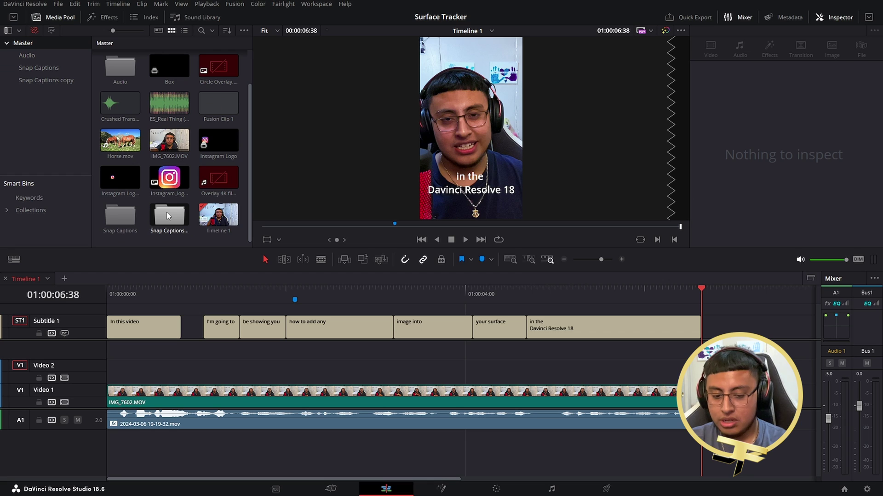
key("Delete")
left_click(524, 279)
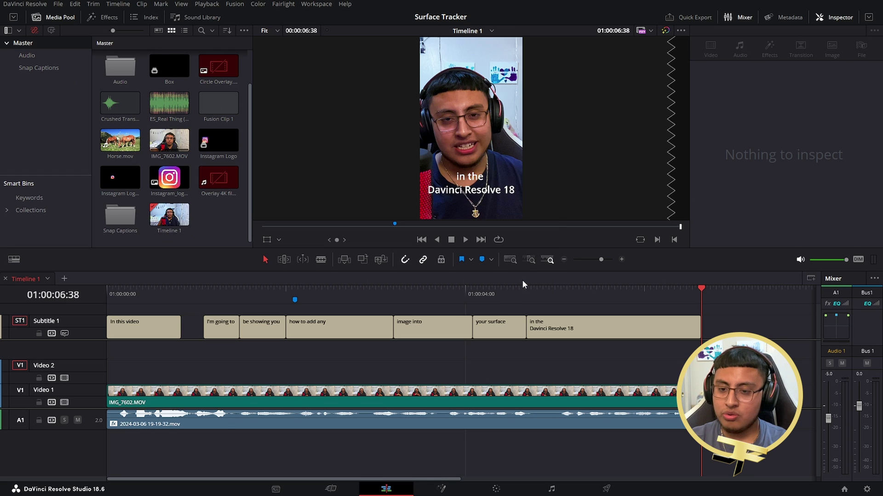
left_click(39, 67)
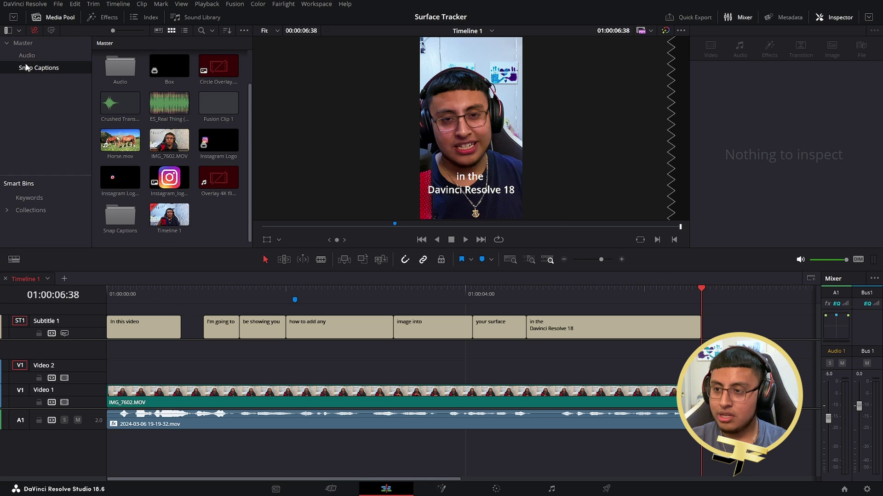
key("Home")
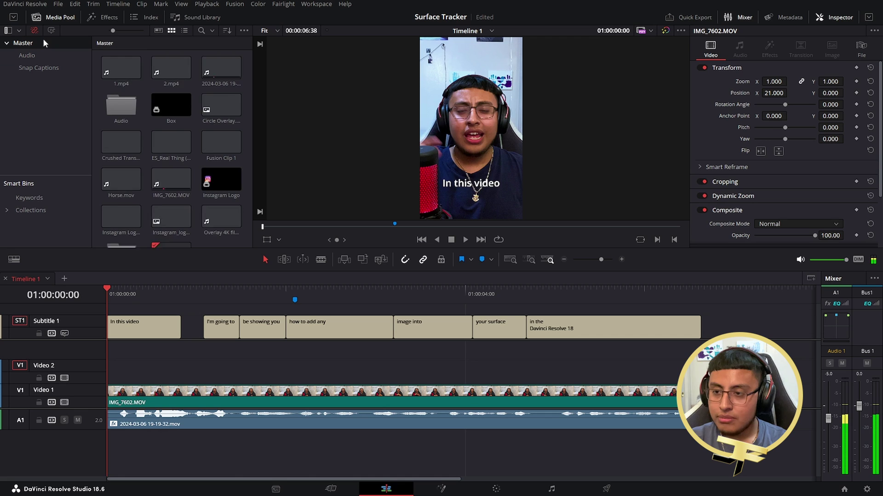
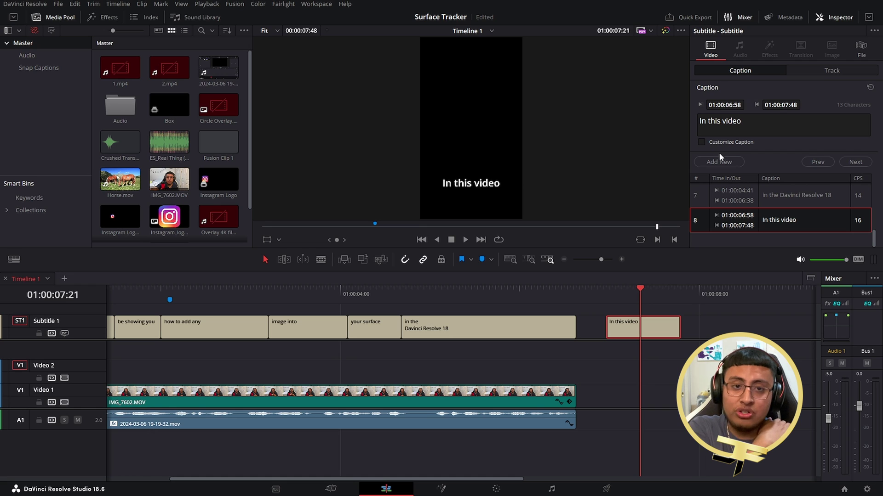
- Add a Text+ title on Video 1 after the clip and replace its text with the copied caption "In this video"
left_click(105, 18)
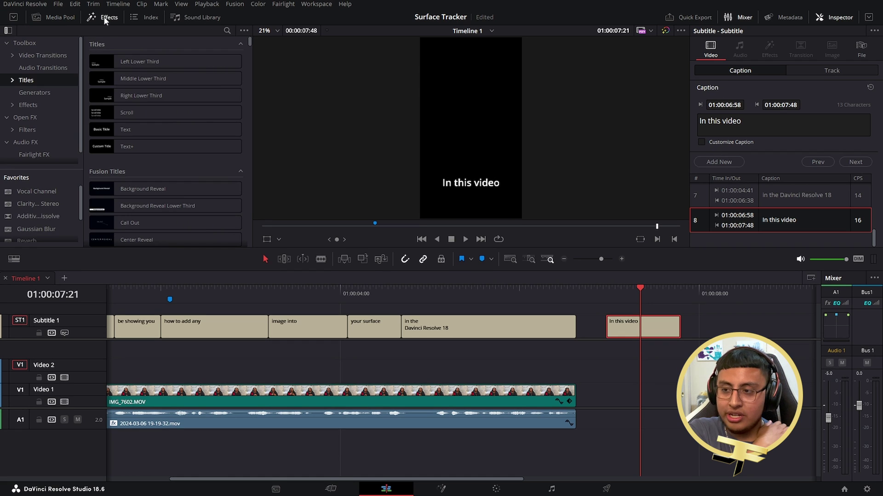
left_click_drag(138, 146, 733, 396)
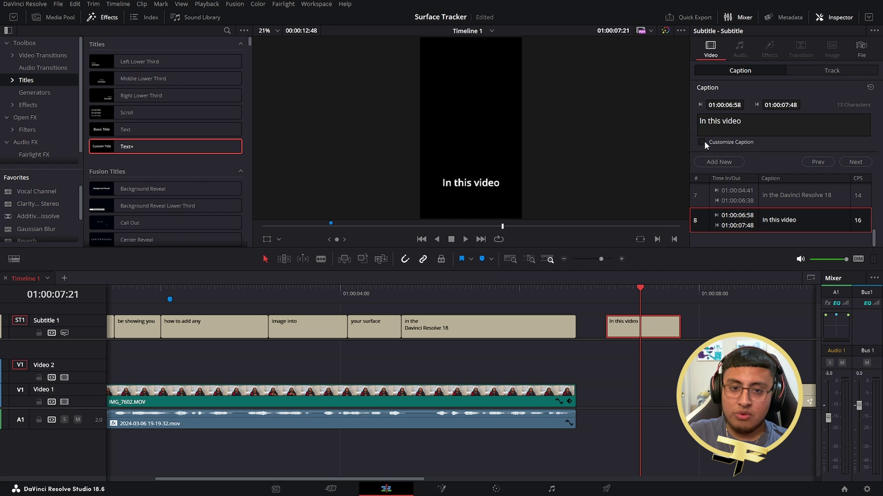
left_click_drag(752, 123, 643, 108)
key("ctrl+c")
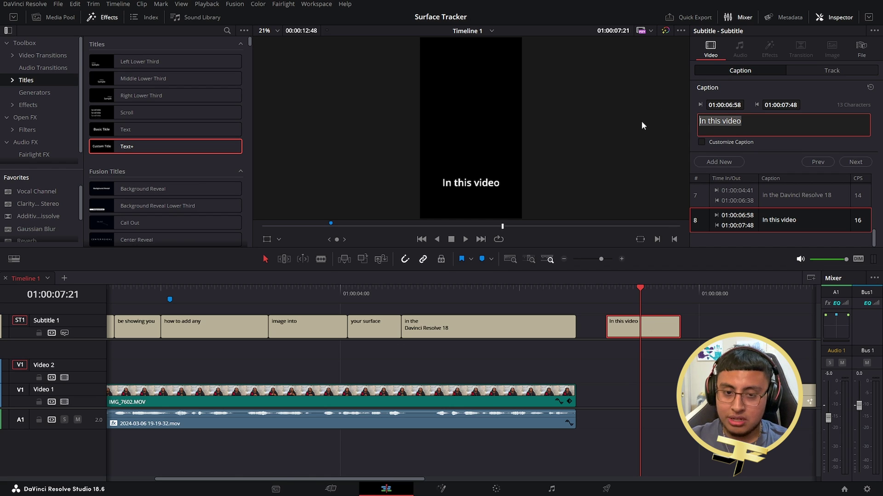
left_click(810, 394)
left_click_drag(722, 135, 650, 128)
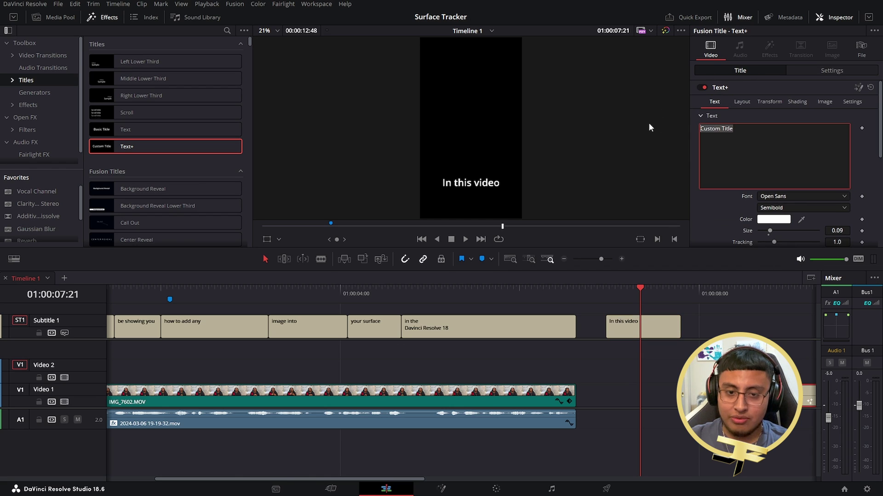
key("ctrl+v")
left_click(731, 299)
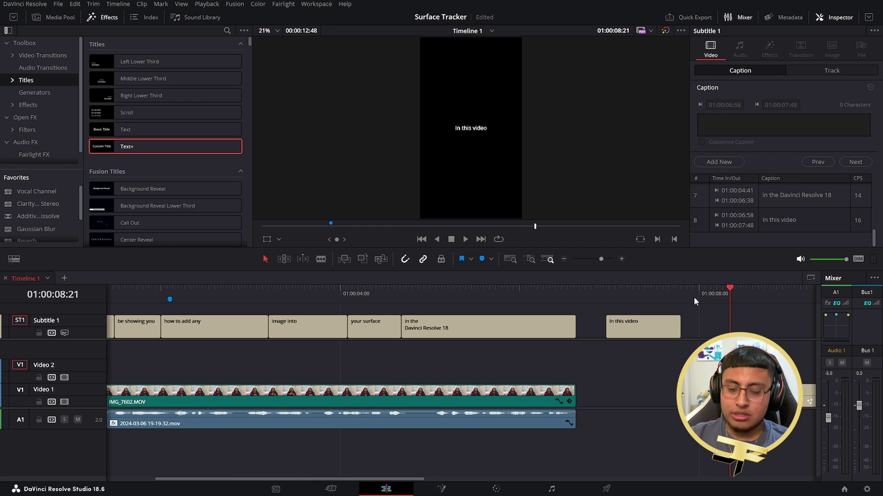
left_click(646, 290)
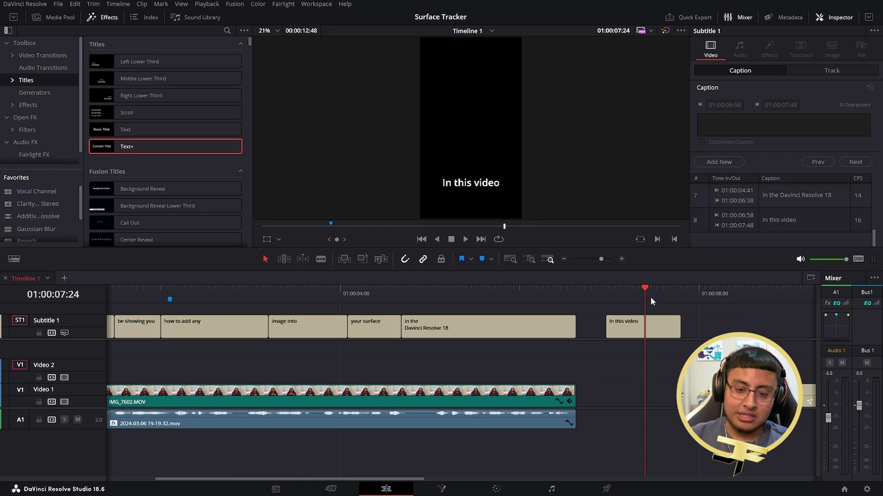
- Delete the "In this video" subtitle beyond the clip's end and move the Text+ title earlier so it covers the playhead
left_click(662, 330)
key("Delete")
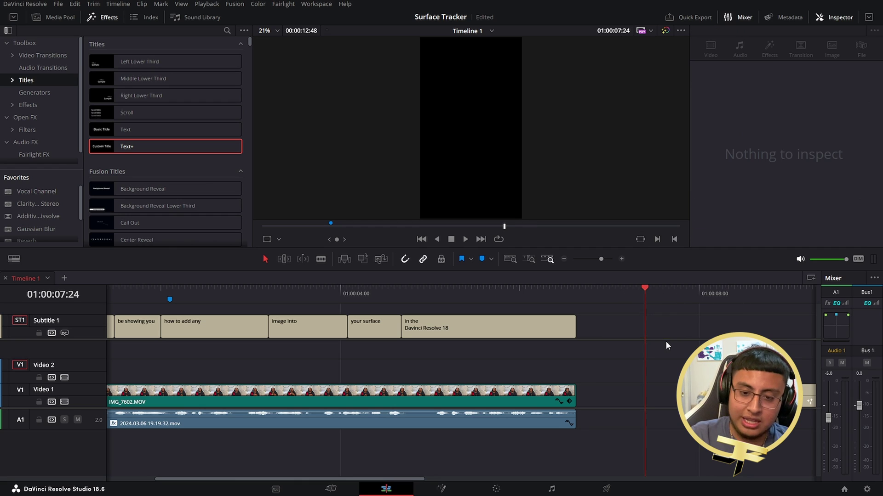
left_click_drag(736, 400, 648, 406)
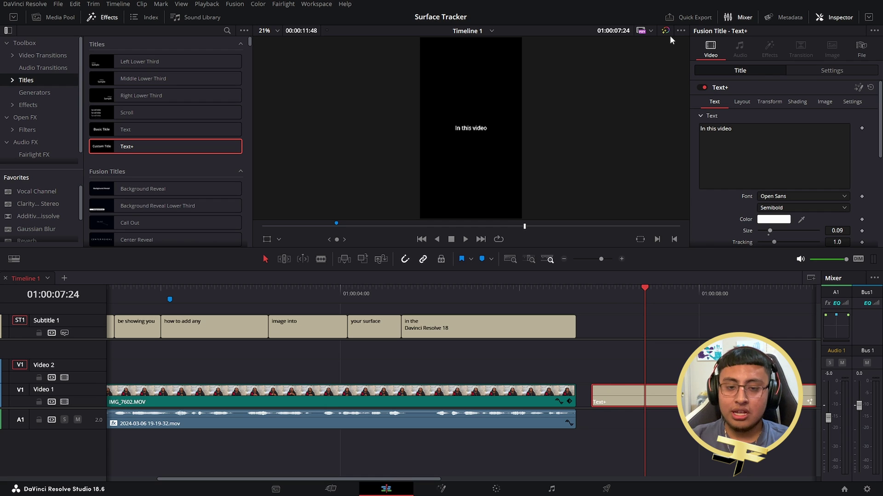
- Set the "In this video" Text+ title's font to Mont in the Heavy DEMO style
left_click(783, 195)
scroll(787, 189, "up", 6)
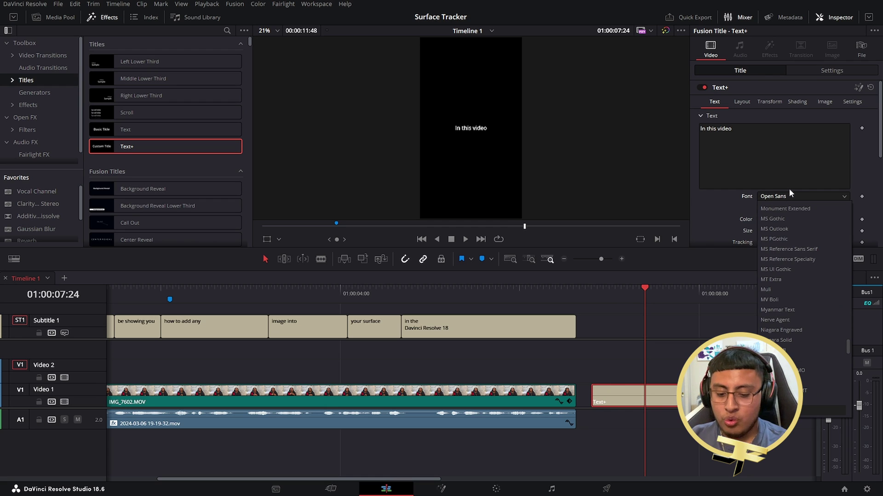
scroll(782, 297, "down", 5)
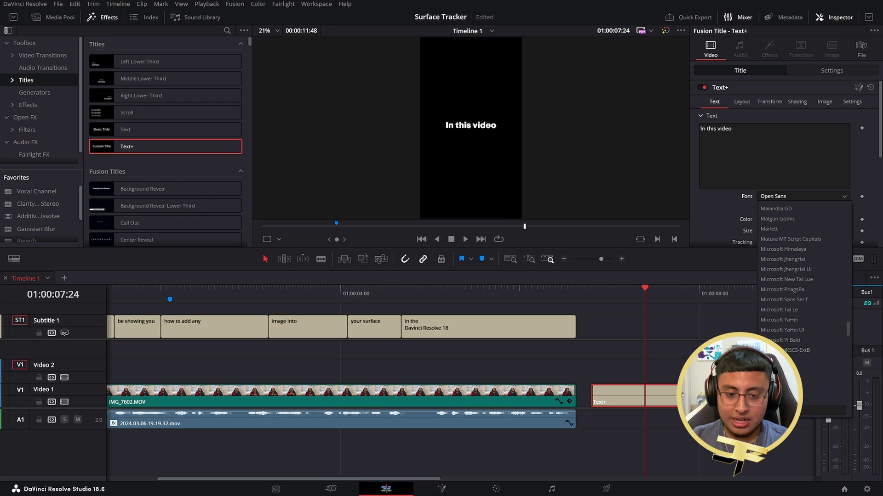
left_click(784, 269)
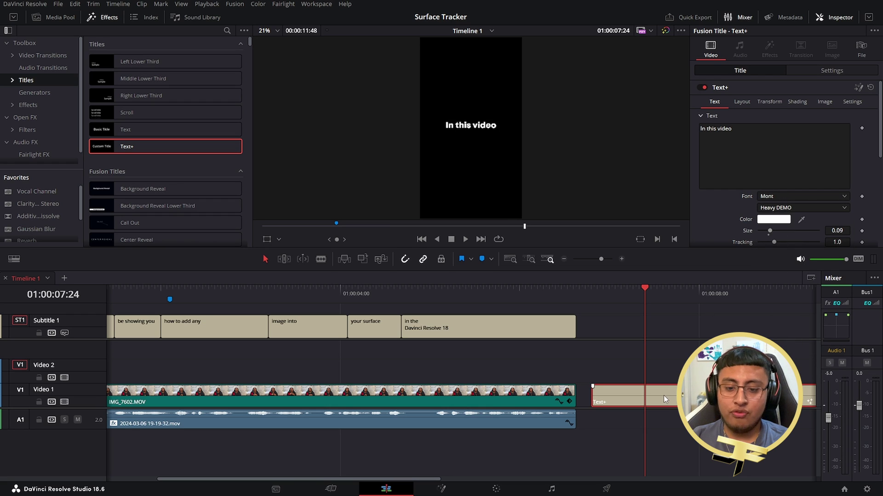
- Move the Text+ title to Video 2 so it overlaps the end of the clip, and hide the Subtitle 1 track
left_click_drag(663, 395, 545, 363)
left_click(508, 288)
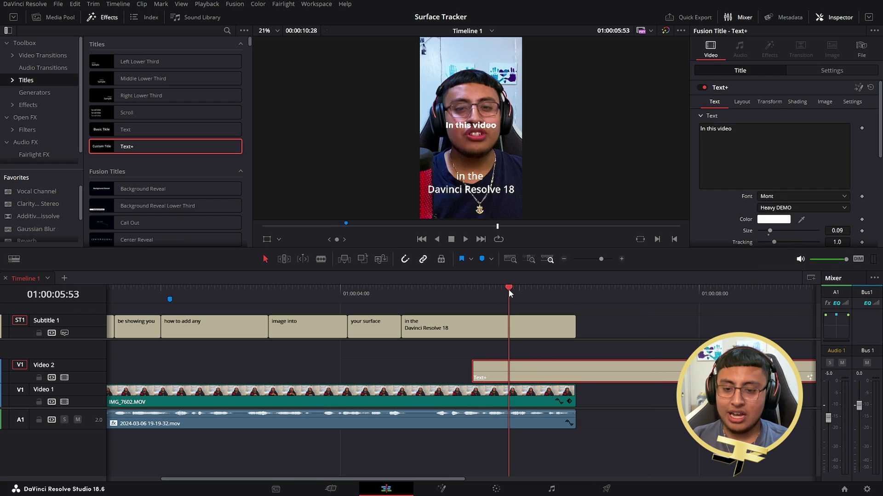
left_click(63, 334)
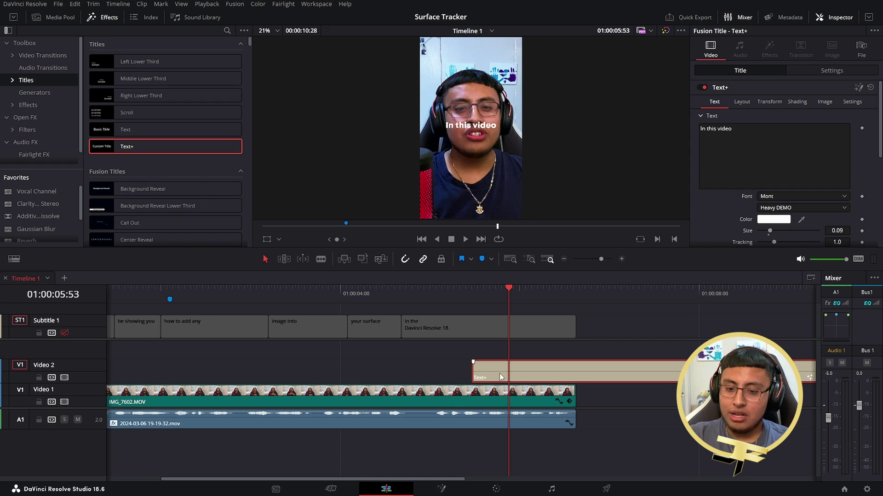
left_click_drag(497, 377, 457, 377)
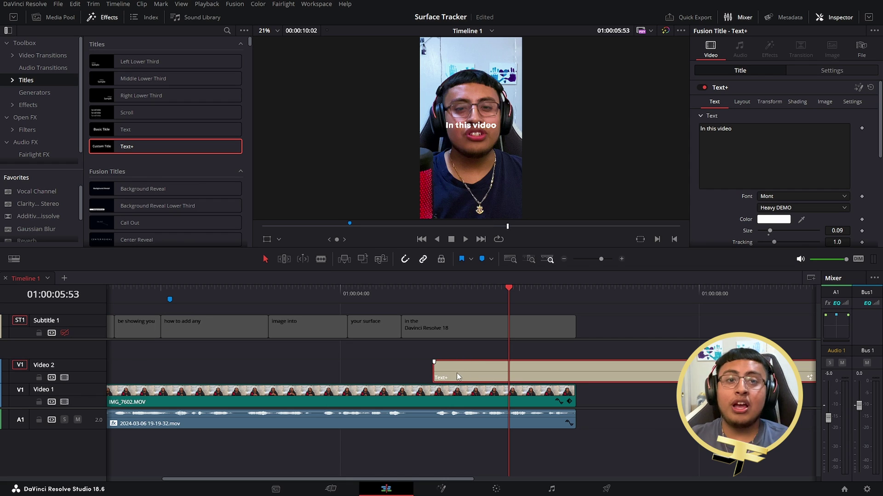
scroll(752, 192, "down", 2)
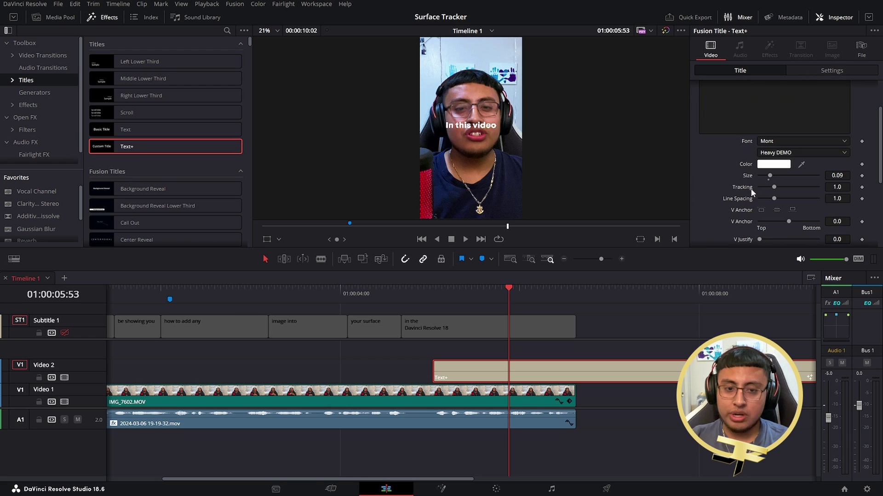
left_click(773, 165)
left_click(345, 288)
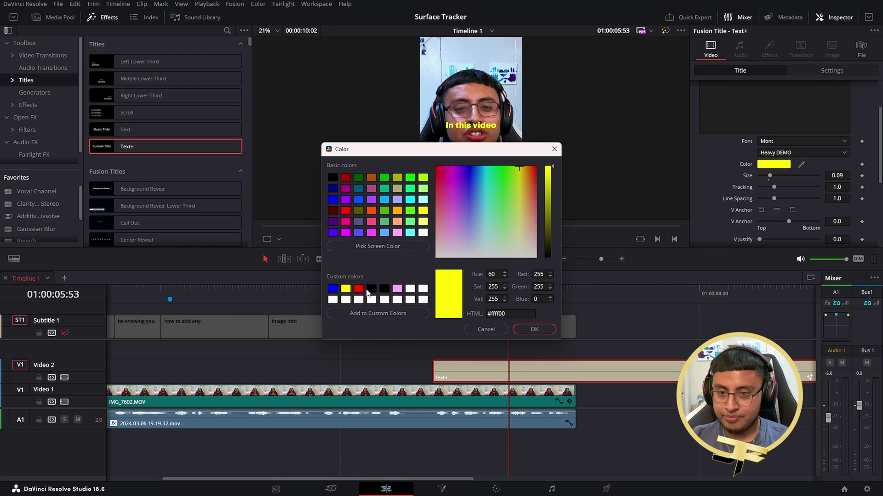
left_click(488, 329)
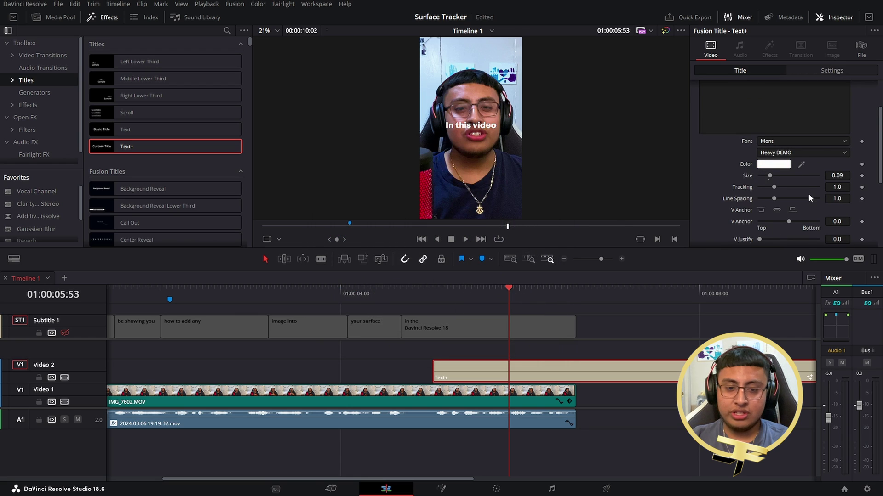
scroll(808, 192, "up", 2)
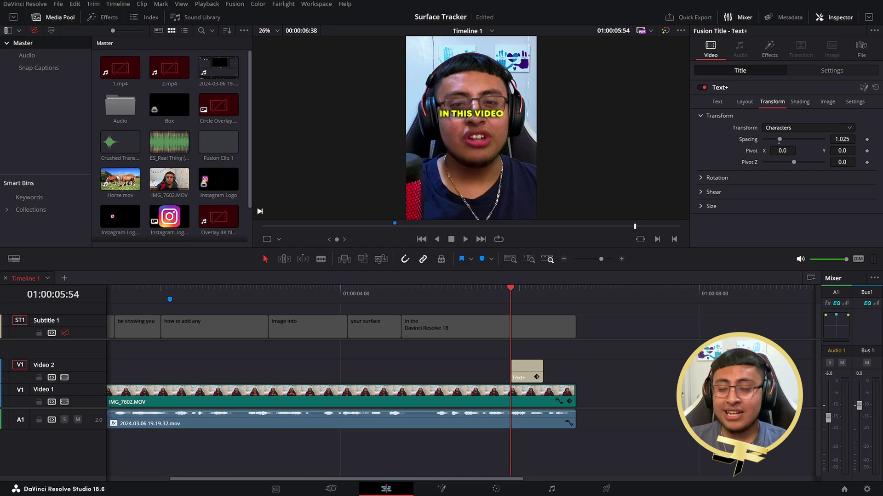
- Play the styled "IN THIS VIDEO" title over the clip to preview its animation
key("space")
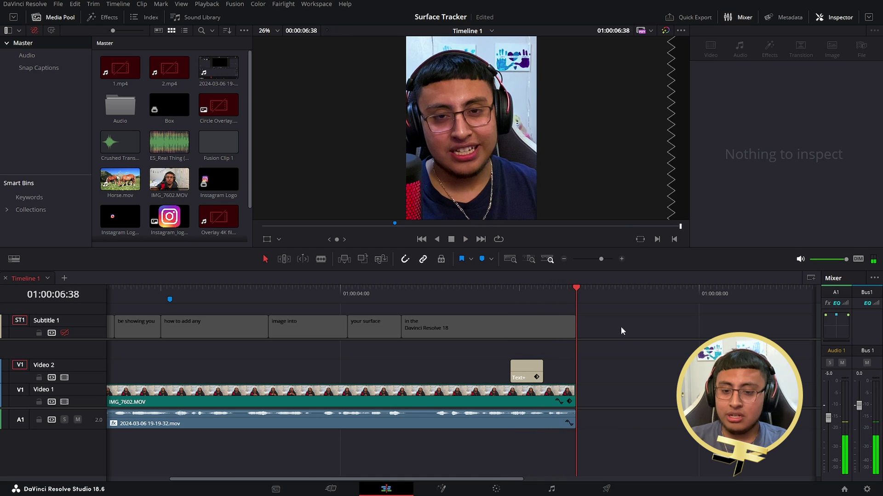
key("space")
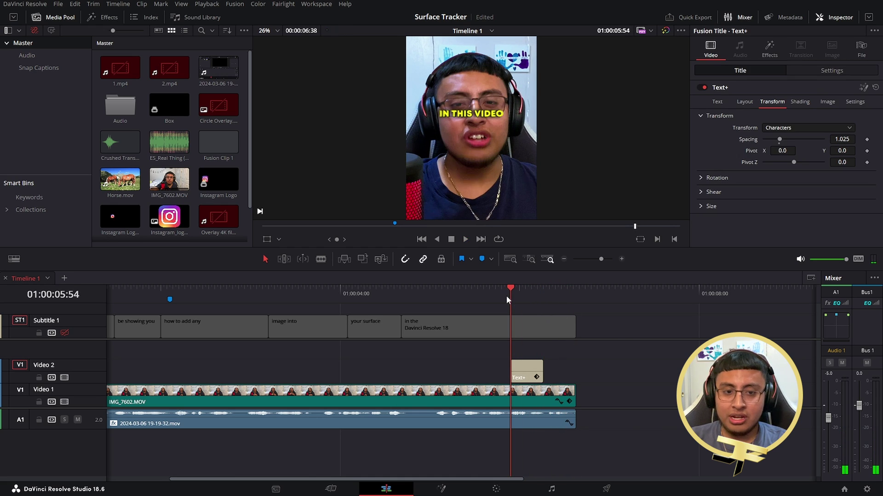
key("space")
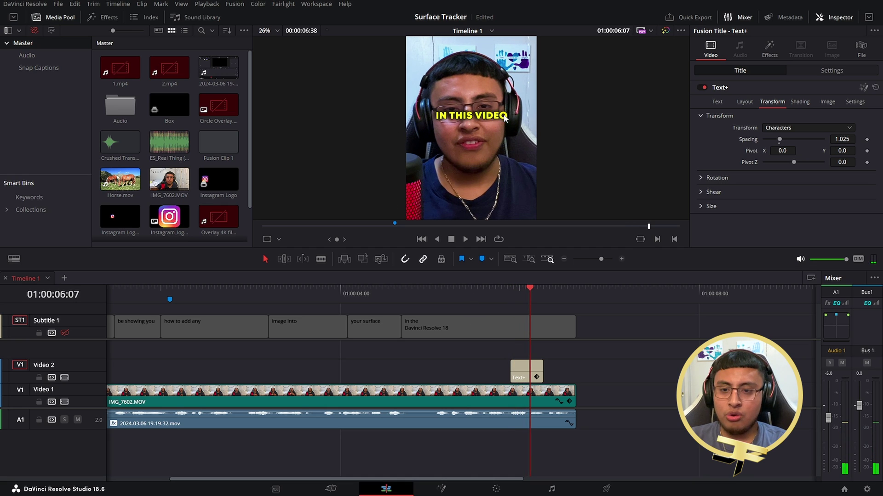
- Examine the title's text and transform settings, and scrub through its first frames to see how the size animates
left_click(719, 102)
scroll(806, 223, "down", 2)
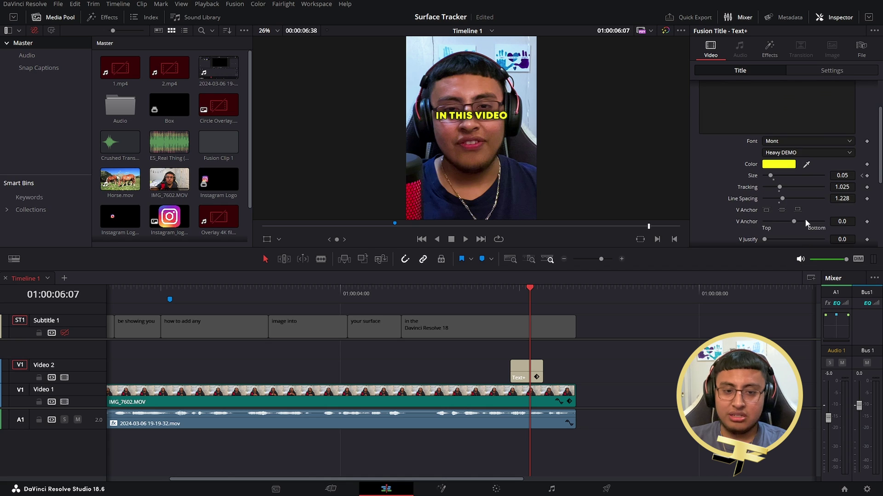
key("j")
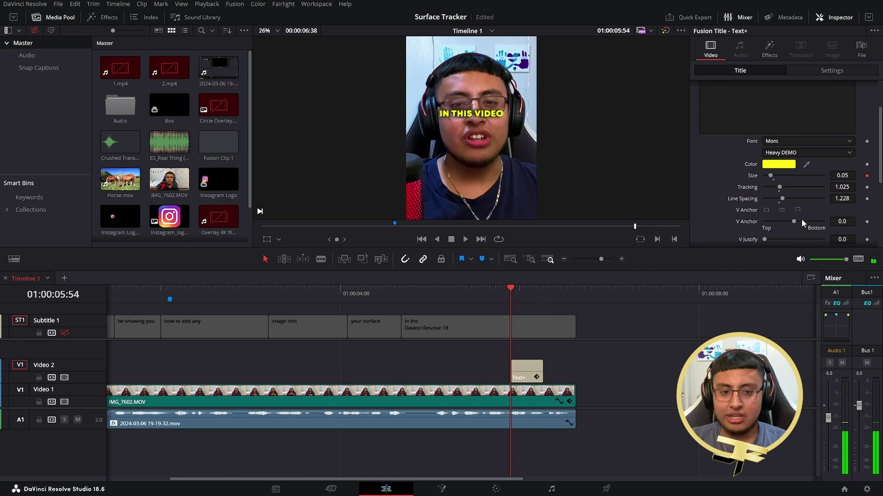
scroll(744, 111, "up", 5)
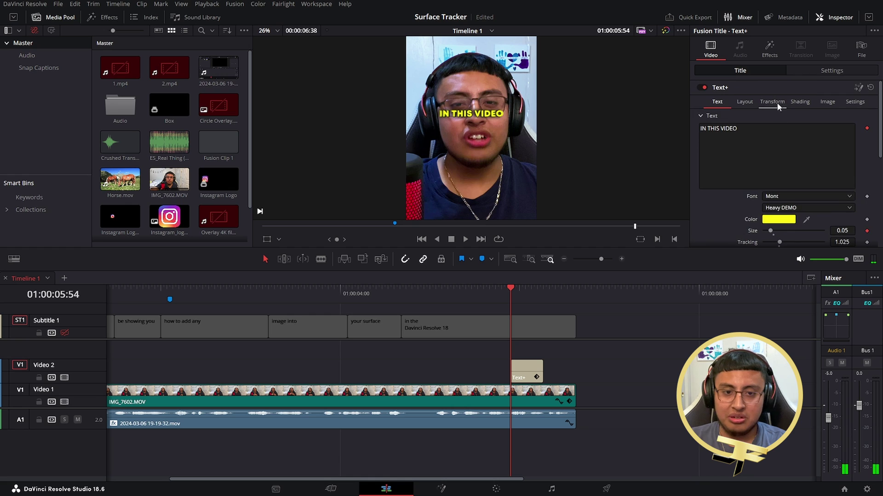
left_click(773, 103)
key("Right")
key("Right")
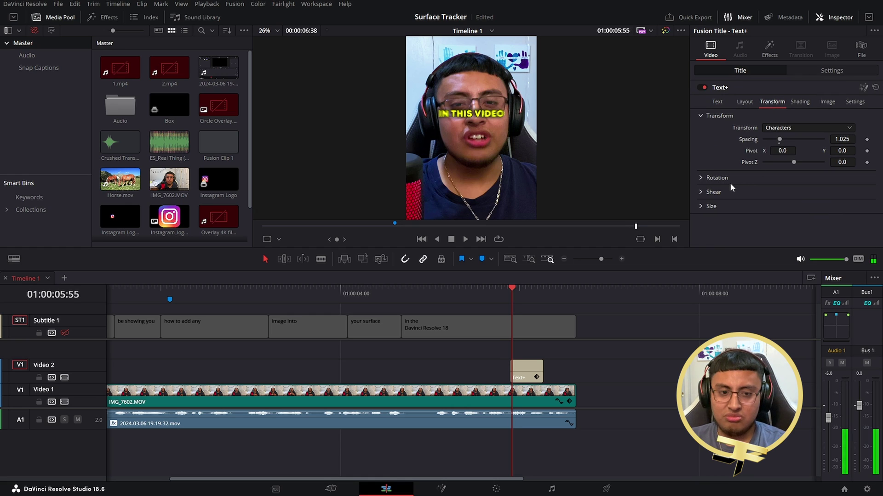
left_click_drag(518, 293, 528, 294)
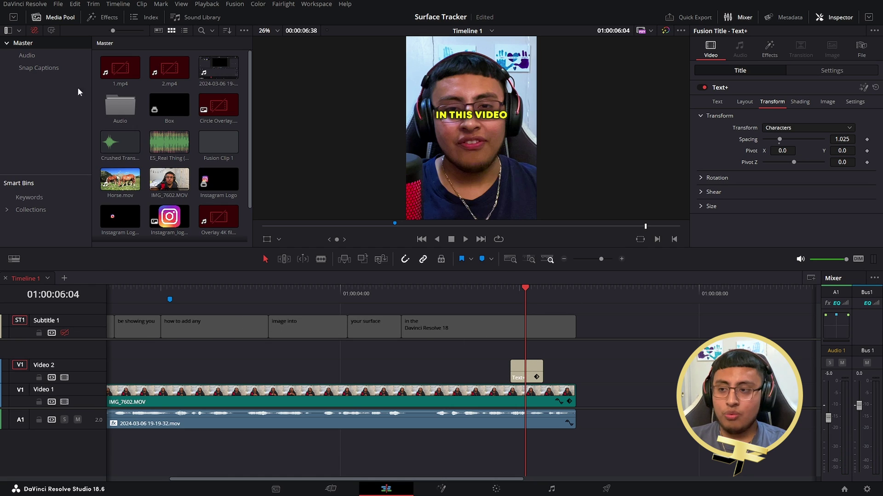
- Save the styled Text+ title from the timeline into the Snap Captions bin and name it "Video"
left_click(46, 69)
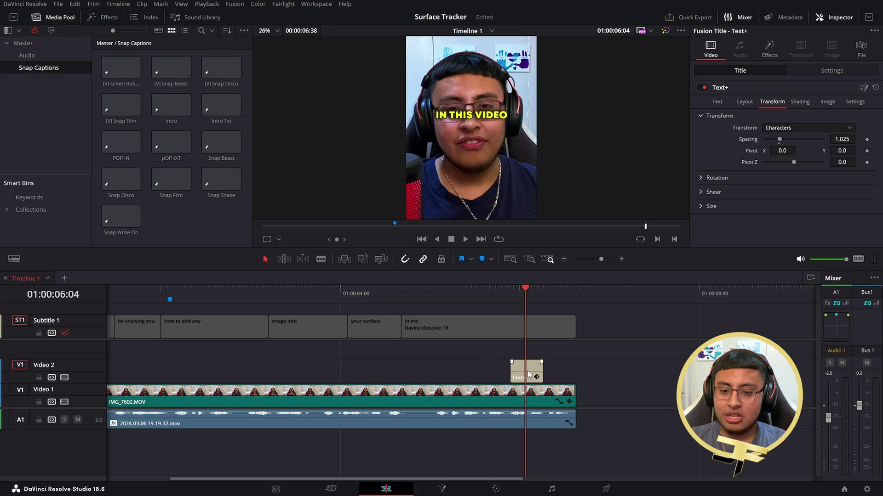
left_click_drag(528, 371, 226, 229)
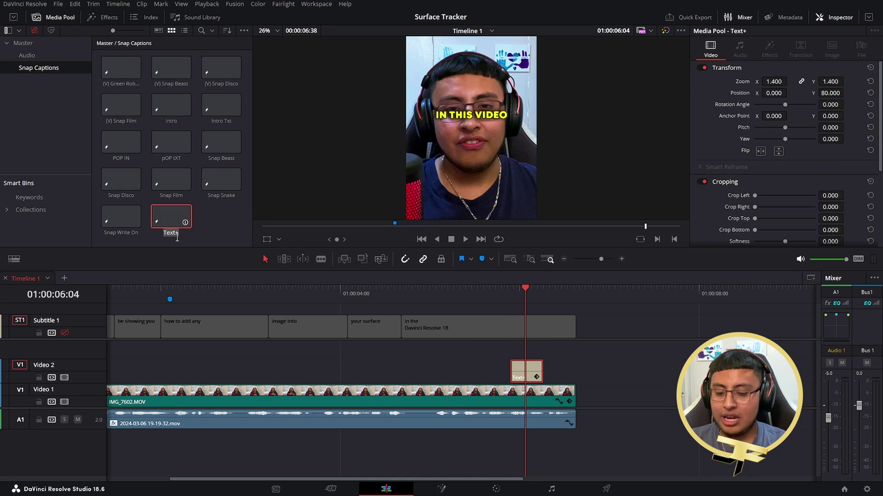
key("BackSpace")
key("BackSpace")
key("BackSpace")
key("BackSpace")
key("BackSpace")
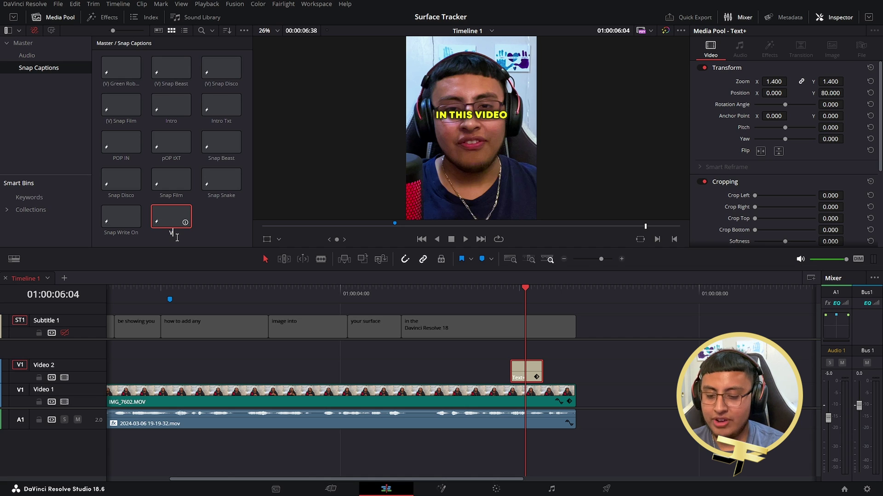
type("Video")
key("Return")
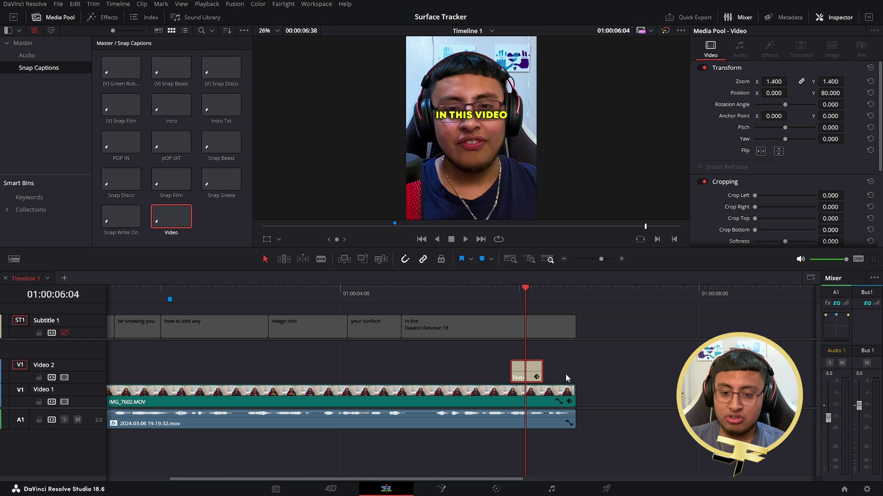
- Move the Text+ title on Video 2 past the clip's end, return to the timeline start and show the Subtitle 1 track
left_click(522, 369)
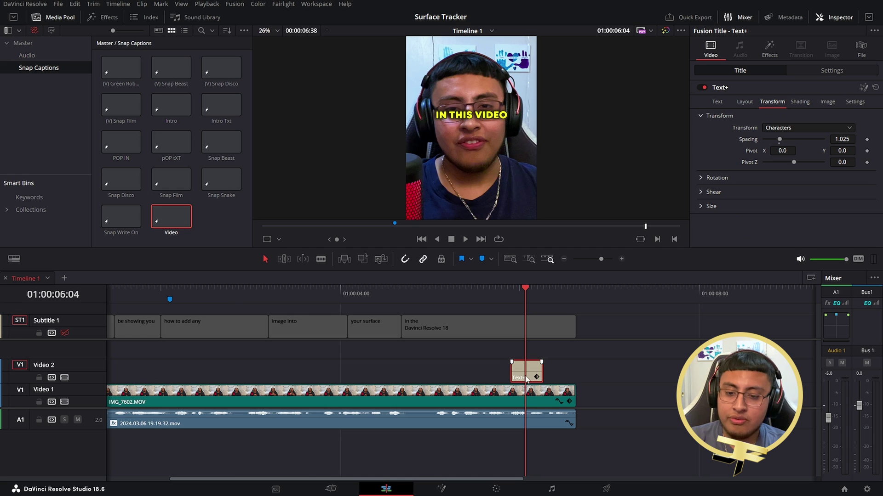
left_click_drag(527, 371, 655, 371)
key("space")
key("Home")
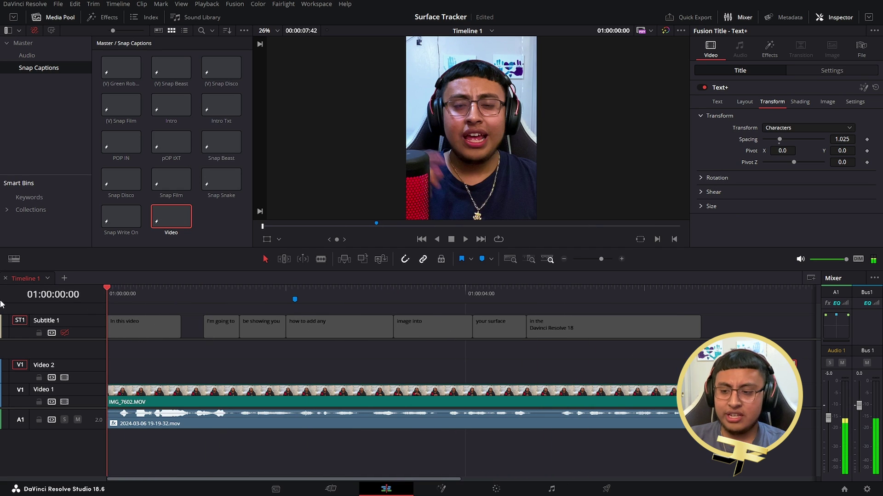
left_click(65, 333)
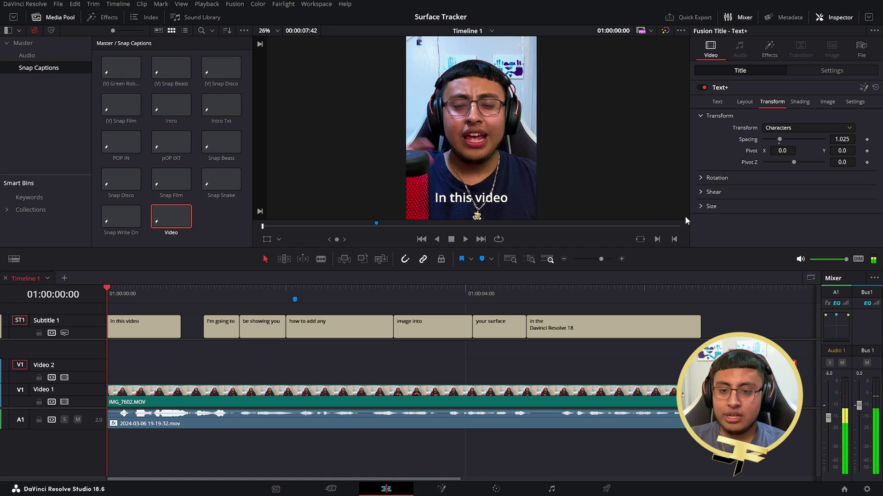
- Run the Snap Captions script and generate captions from Subtitle 1 with the Video template and case conversion To Uppercase
left_click(331, 4)
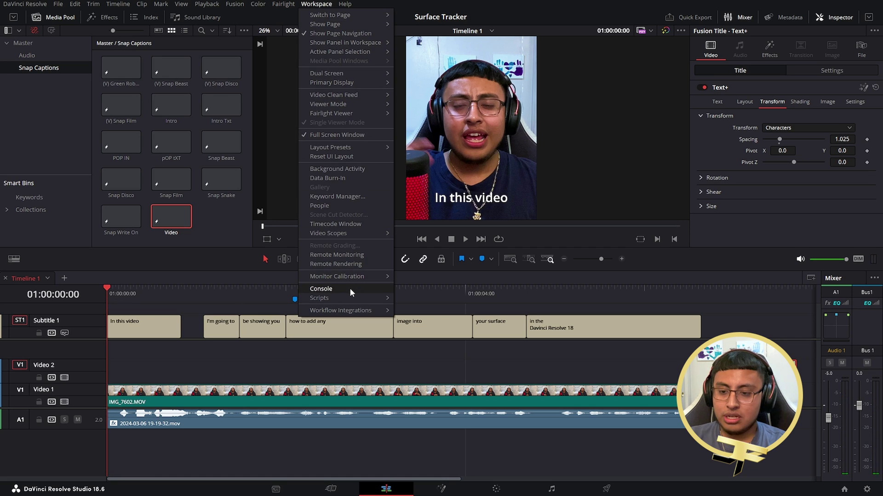
mouse_move(354, 297)
mouse_move(400, 299)
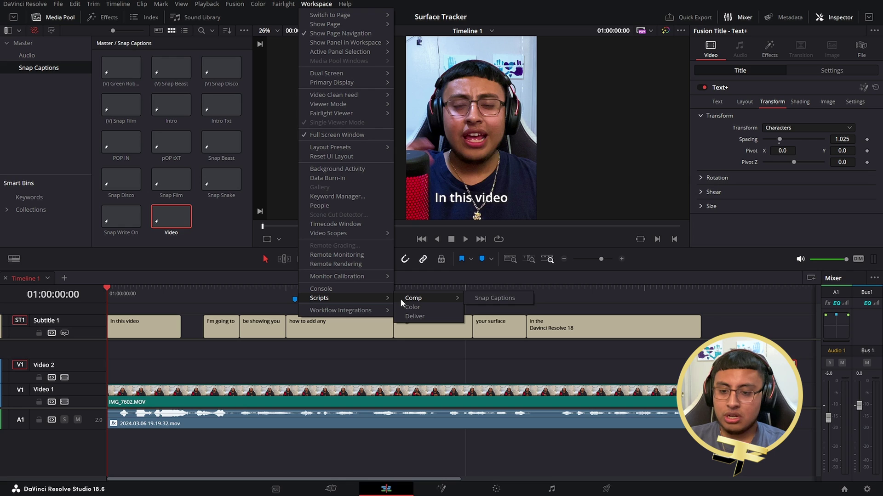
left_click(508, 300)
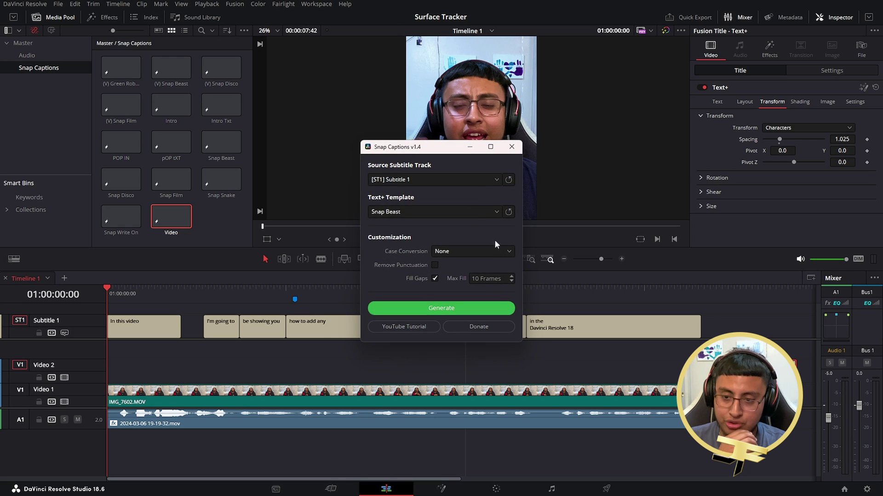
left_click(424, 214)
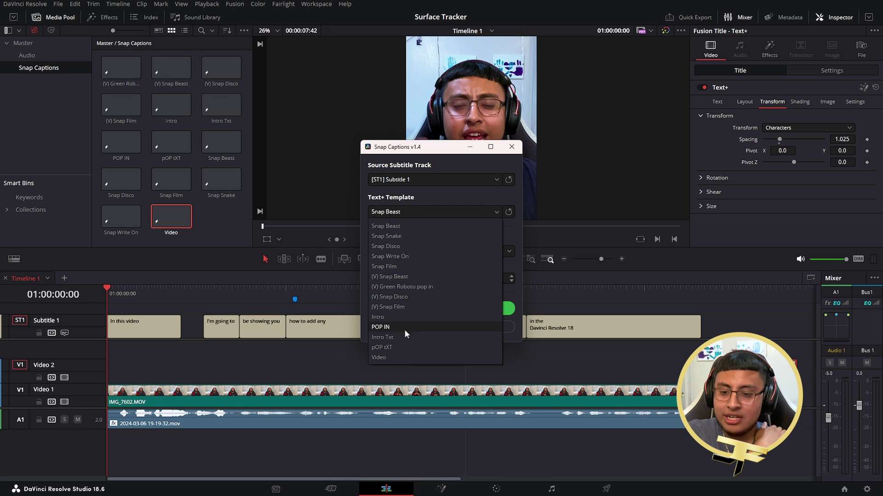
left_click(386, 357)
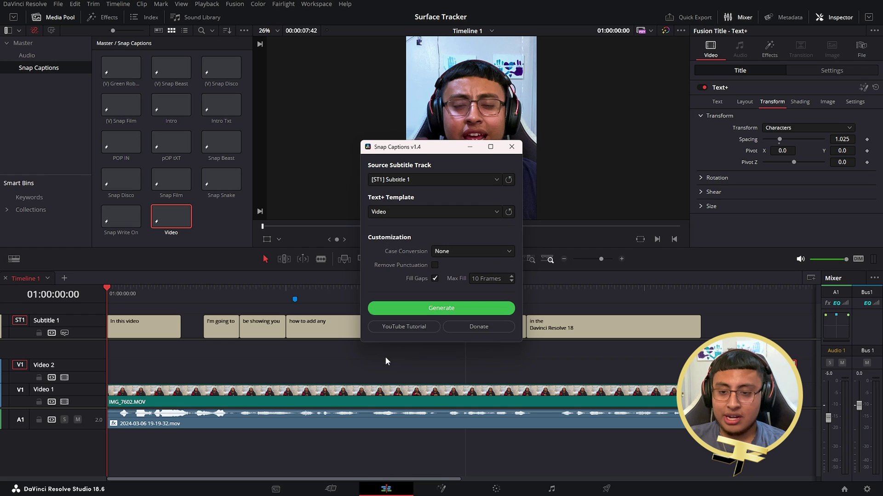
left_click(458, 252)
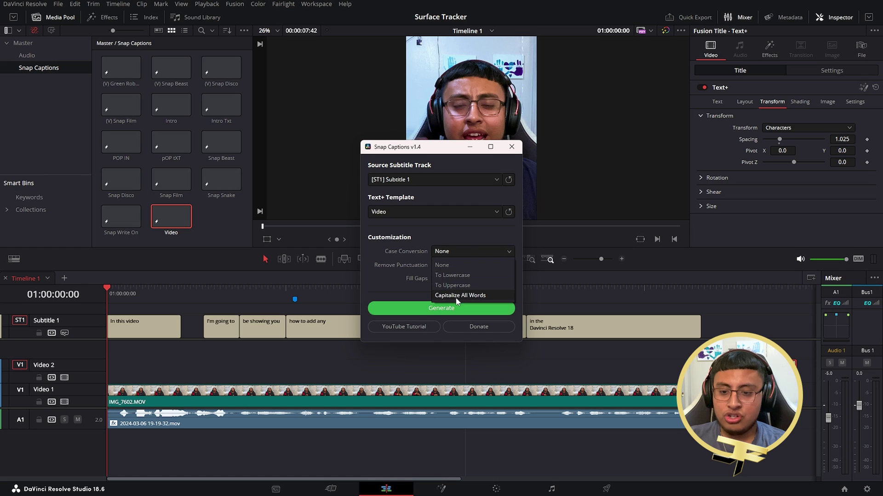
left_click(464, 286)
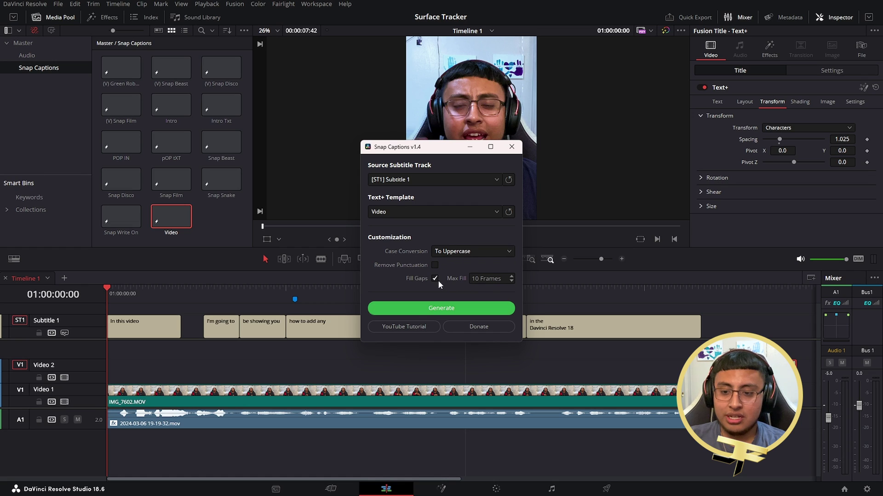
left_click(442, 311)
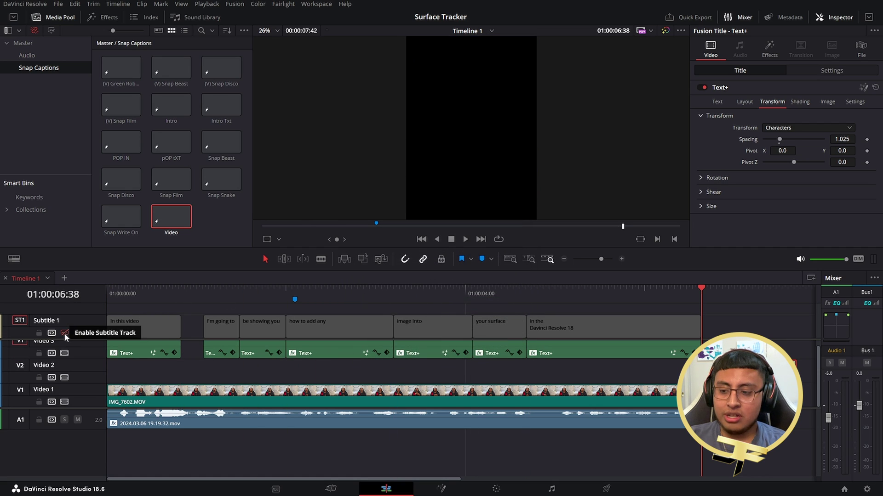
- Play the timeline from the start to check the generated Text+ captions
left_click(144, 301)
left_click_drag(143, 301, 89, 313)
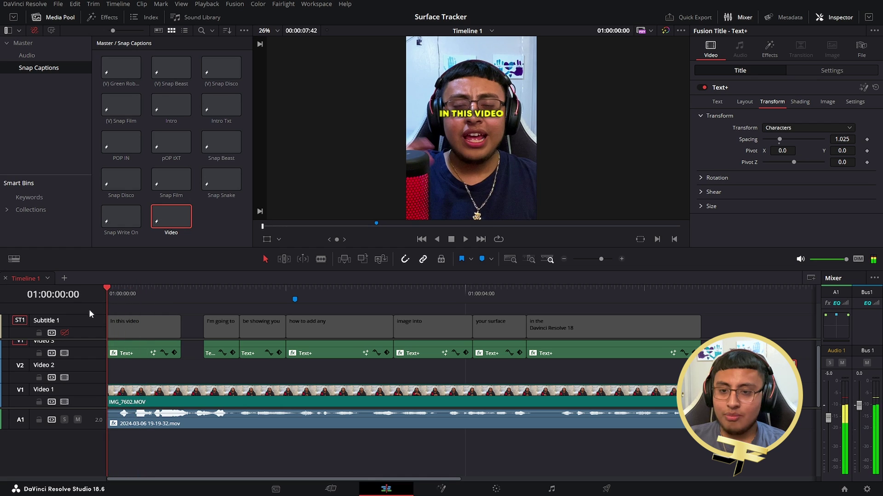
key("space")
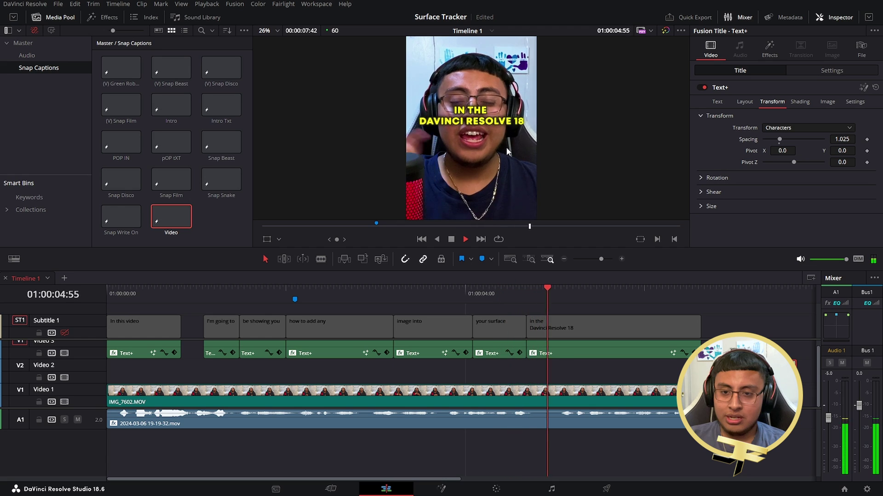
- Stop playback and review the Text+ caption's Camera Shake and Drop Shadow effects, toggling Drop Shadow off and on
key("space")
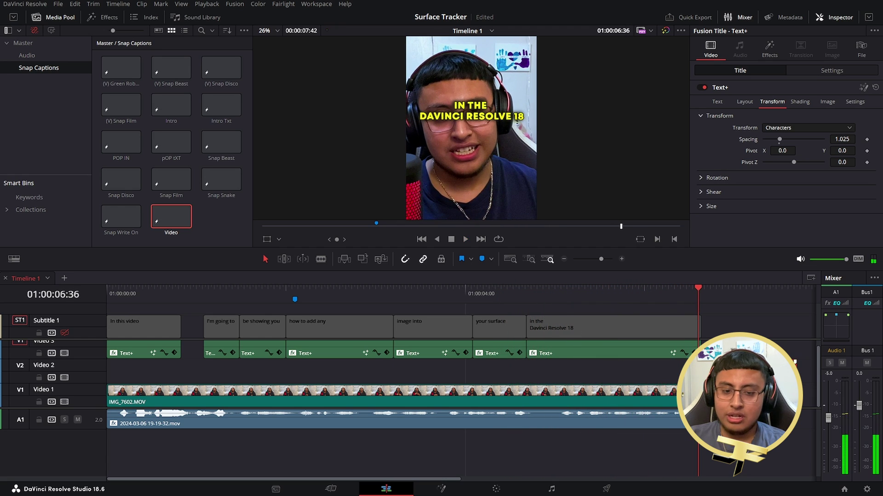
left_click(775, 45)
left_click(729, 88)
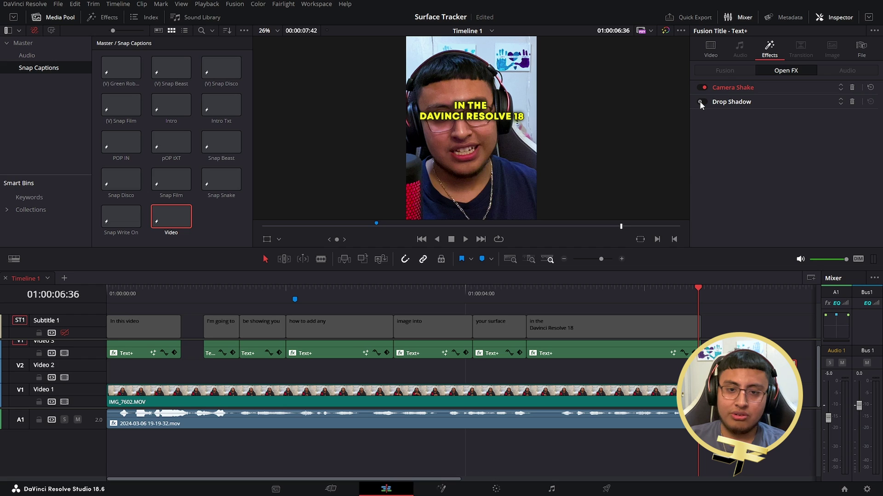
left_click(764, 287)
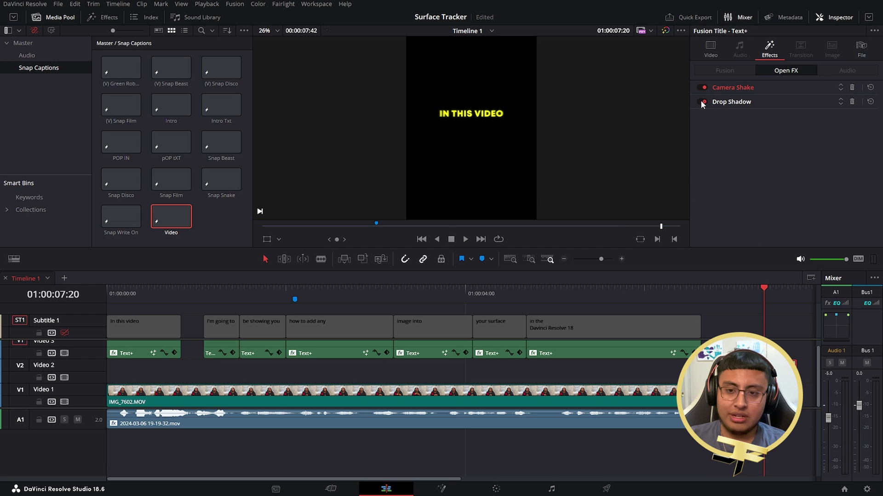
- Move the Text+ title on Video 2 over the clip, disable the Video 3 track, and toggle Camera Shake to compare
left_click_drag(646, 372, 625, 371)
left_click(620, 294)
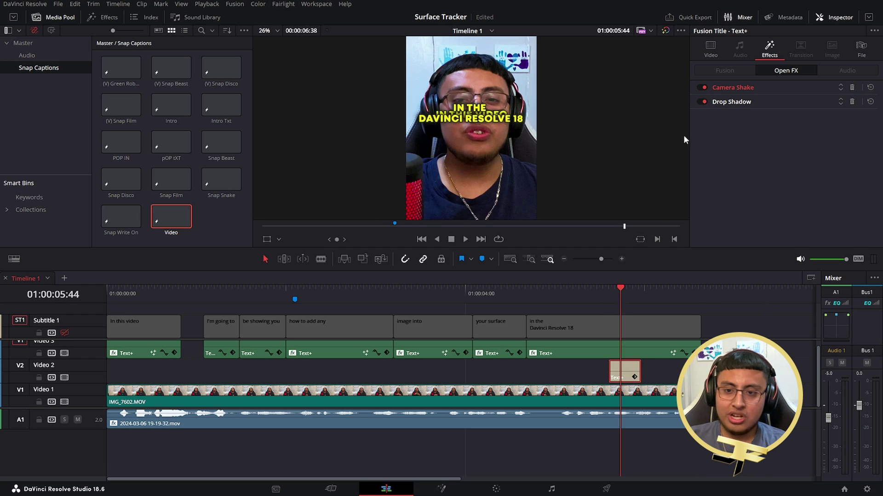
left_click(64, 353)
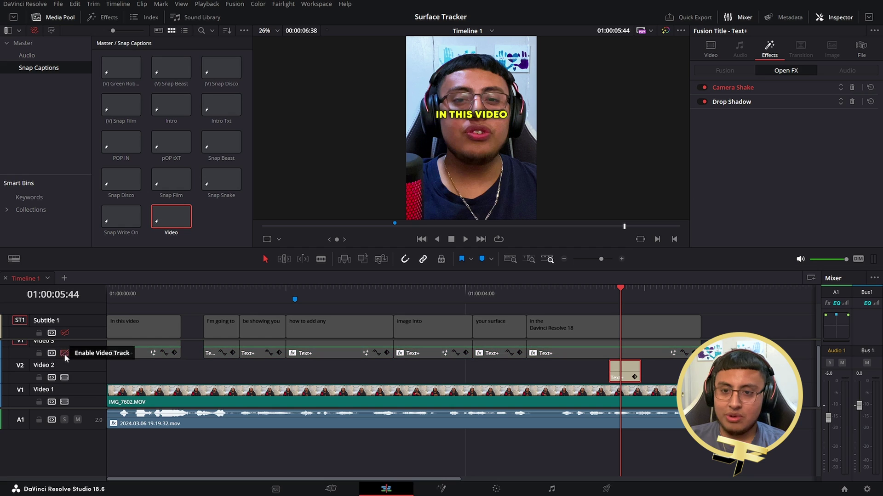
left_click(700, 87)
left_click(700, 88)
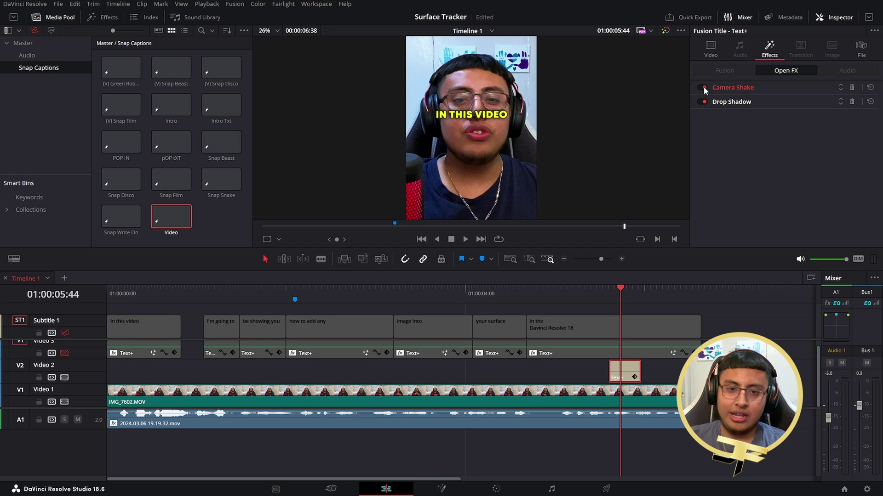
- Delete the leftover Text+ title from Video 2, with the Video 3 track enabled and the Subtitle 1 track disabled
left_click(64, 333)
left_click(65, 353)
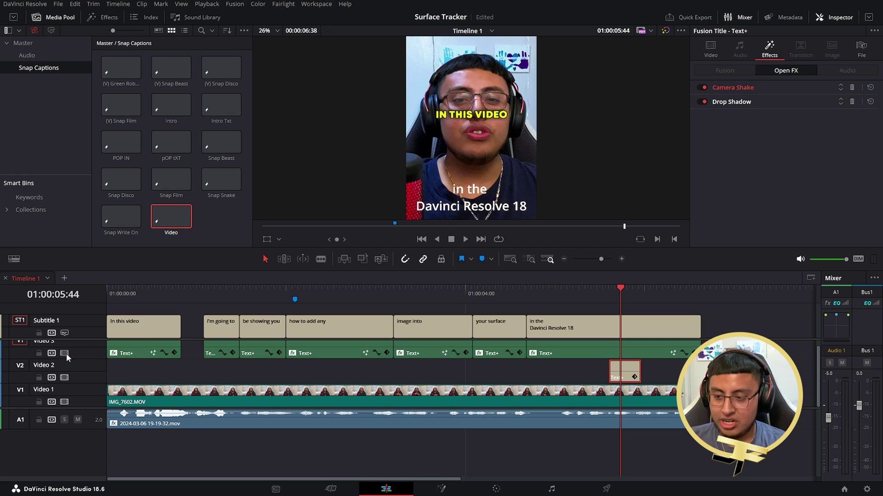
left_click_drag(628, 371, 612, 352)
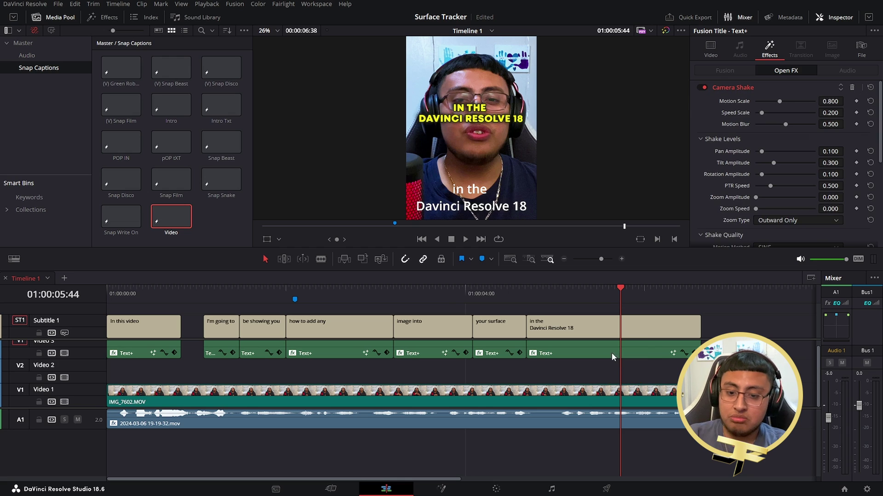
left_click_drag(206, 296, 108, 296)
left_click(64, 333)
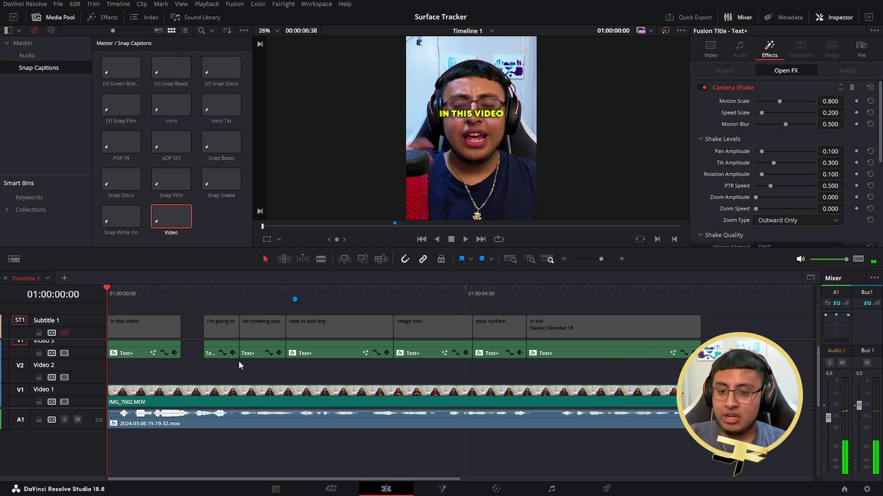
- Play the generated captions from the timeline start, with the Text+ title's video settings open
key("space")
left_click(712, 48)
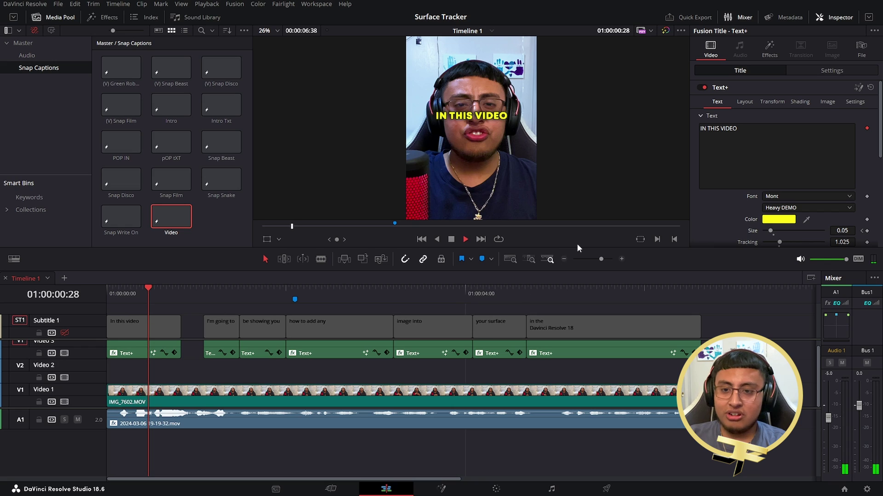
key("space")
key("space")
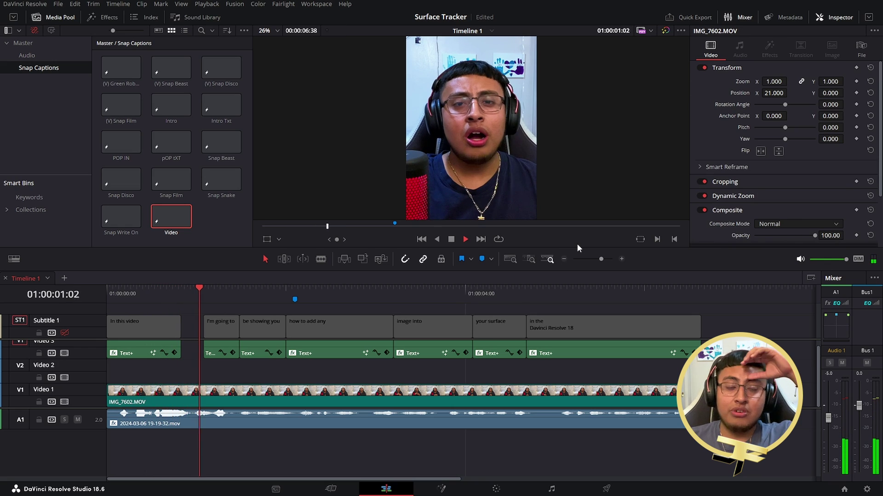